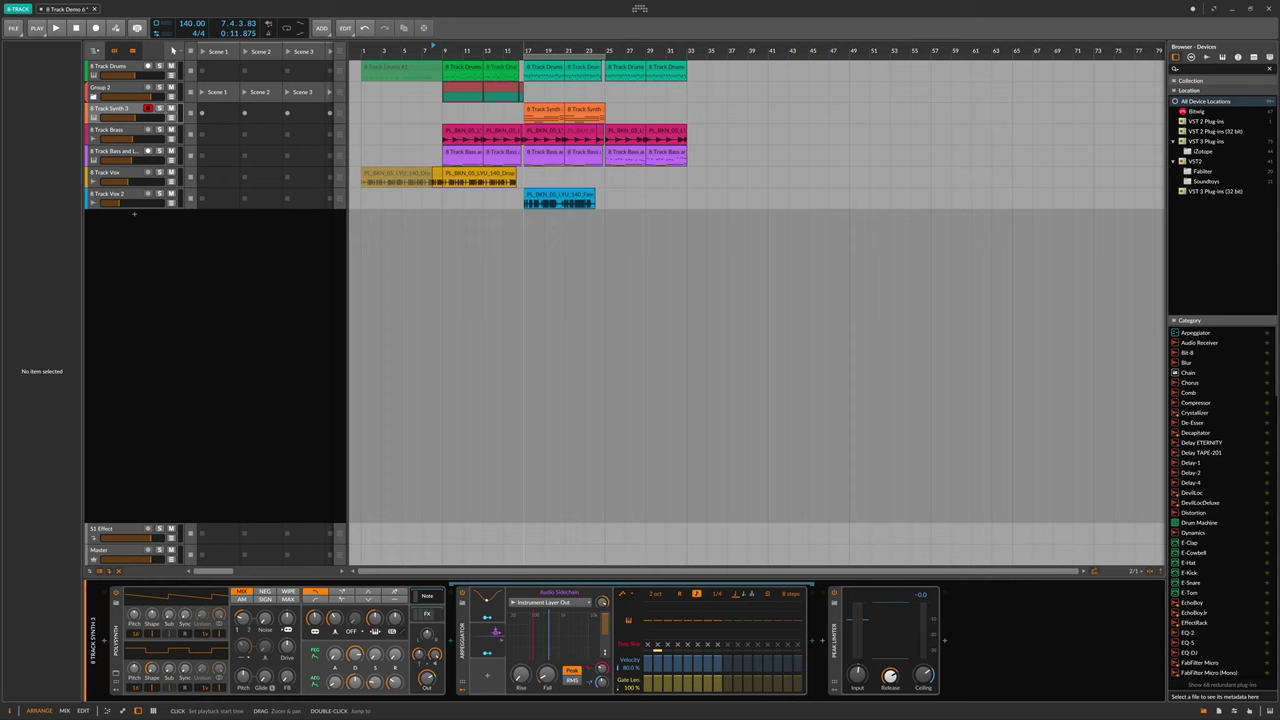
Play the 8 Track Demo from bar 17 to hear the modulated arpeggiated synth, then restart playback
left_click(527, 50)
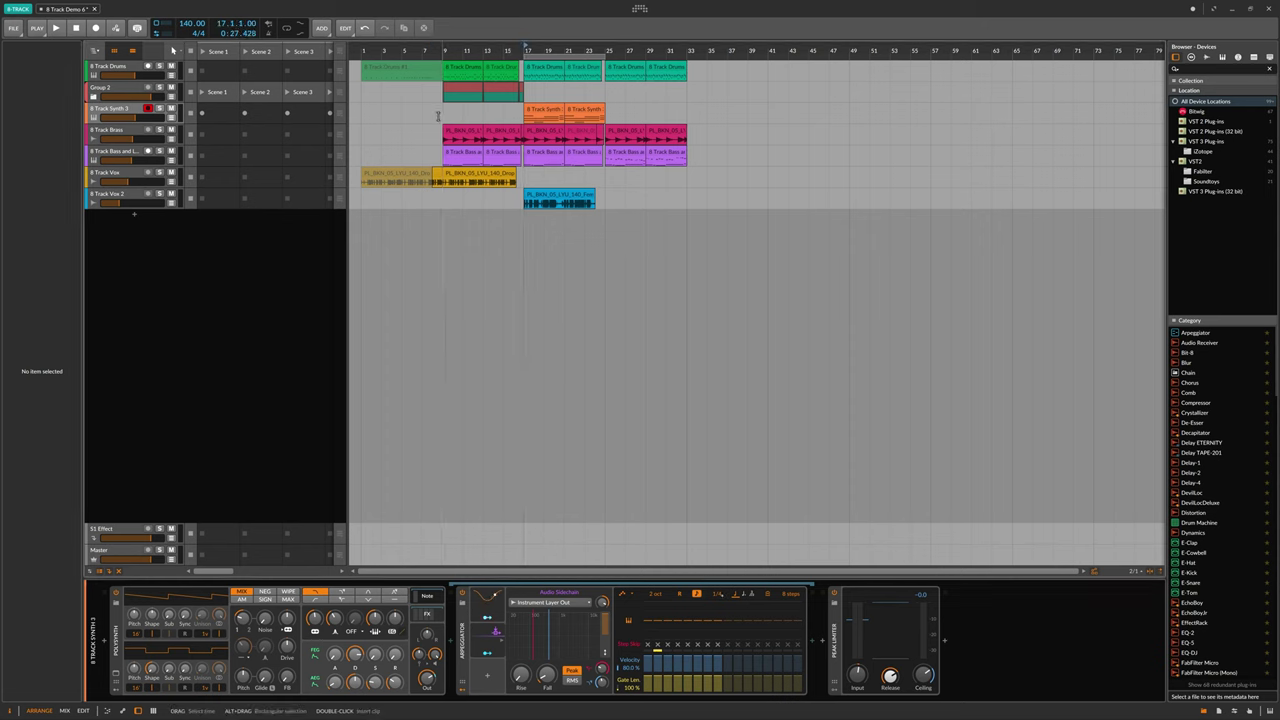
left_click(57, 28)
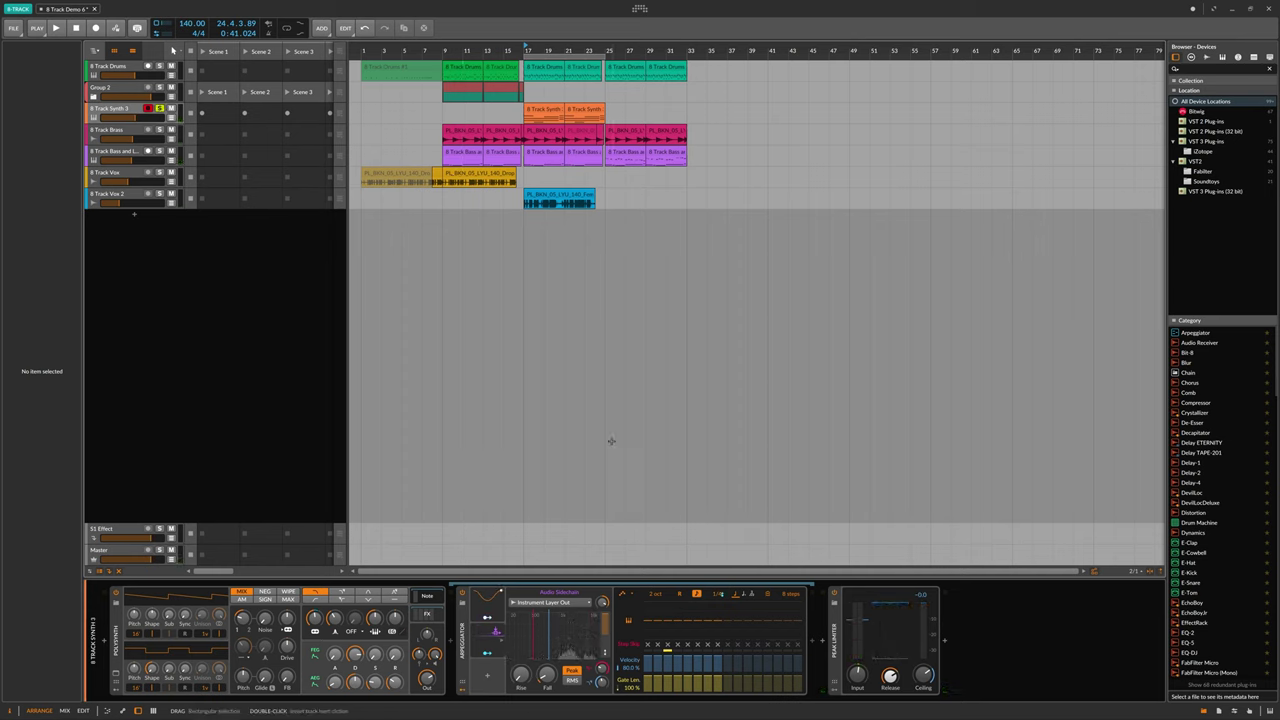
key("space")
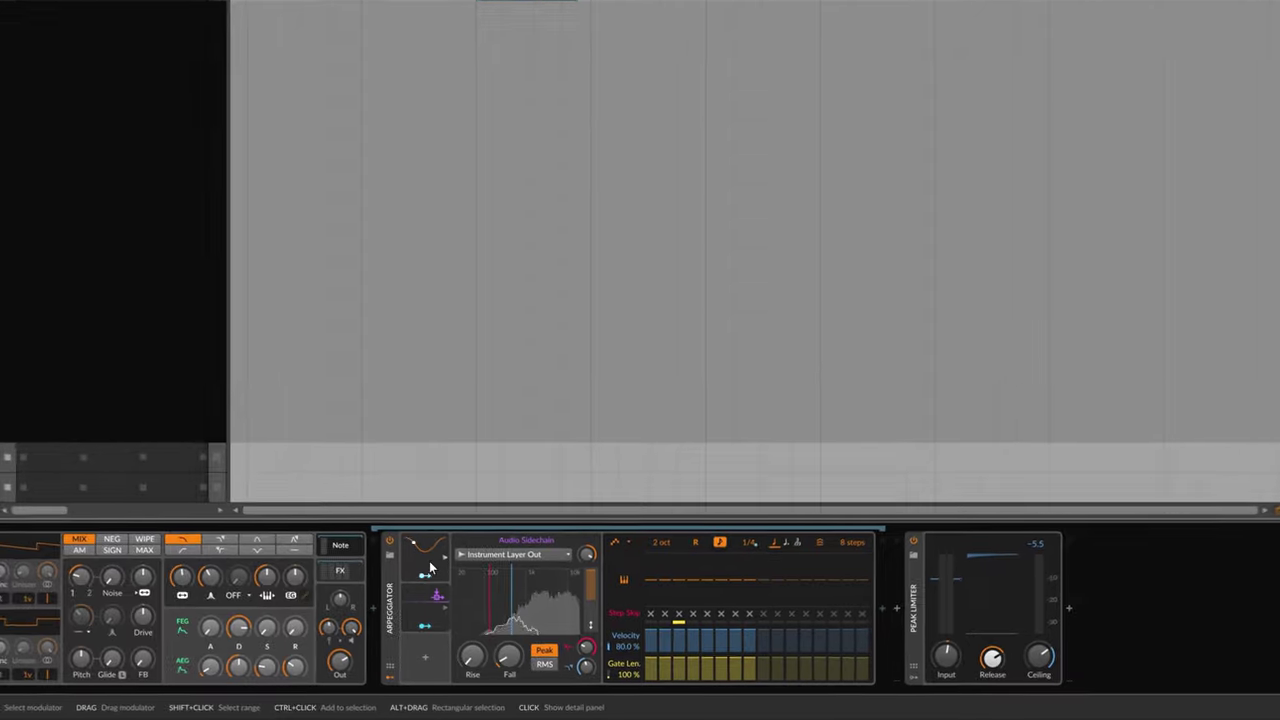
Delete the Arpeggiator's LFO and Audio Sidechain modulators, then briefly play the unmodulated 1/4 arpeggio
left_click(423, 553)
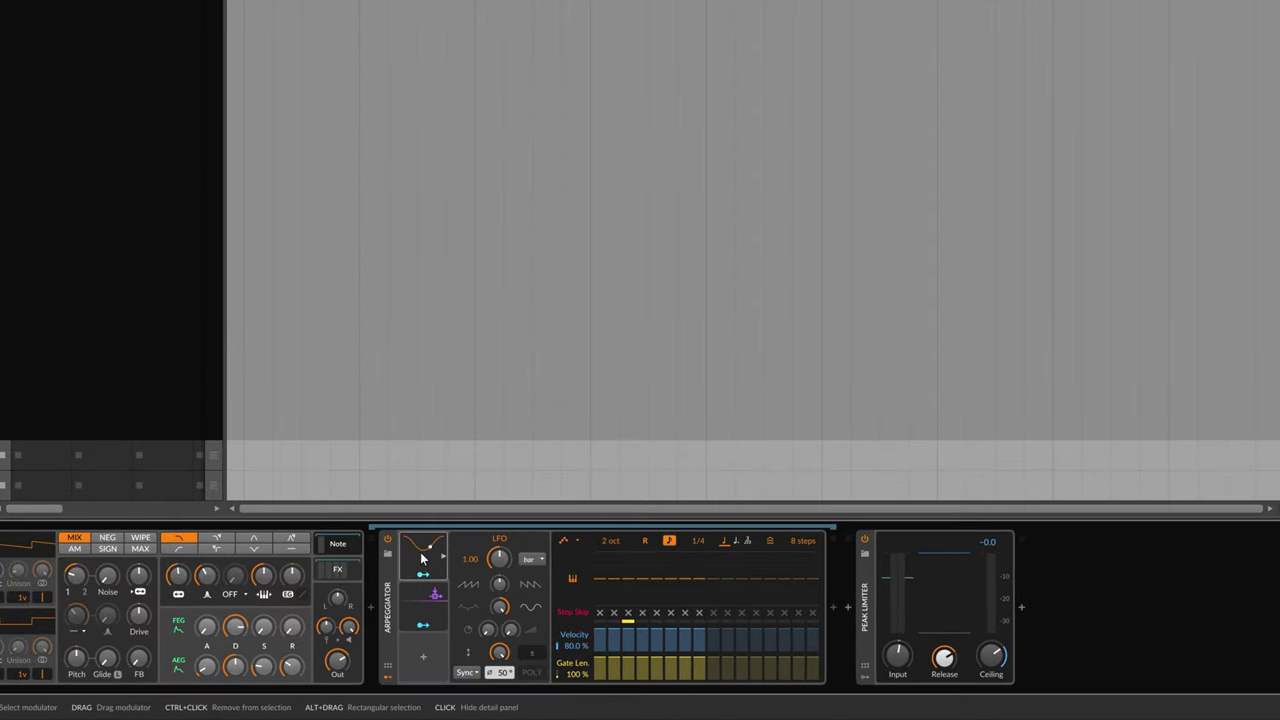
right_click(422, 558)
left_click(567, 596)
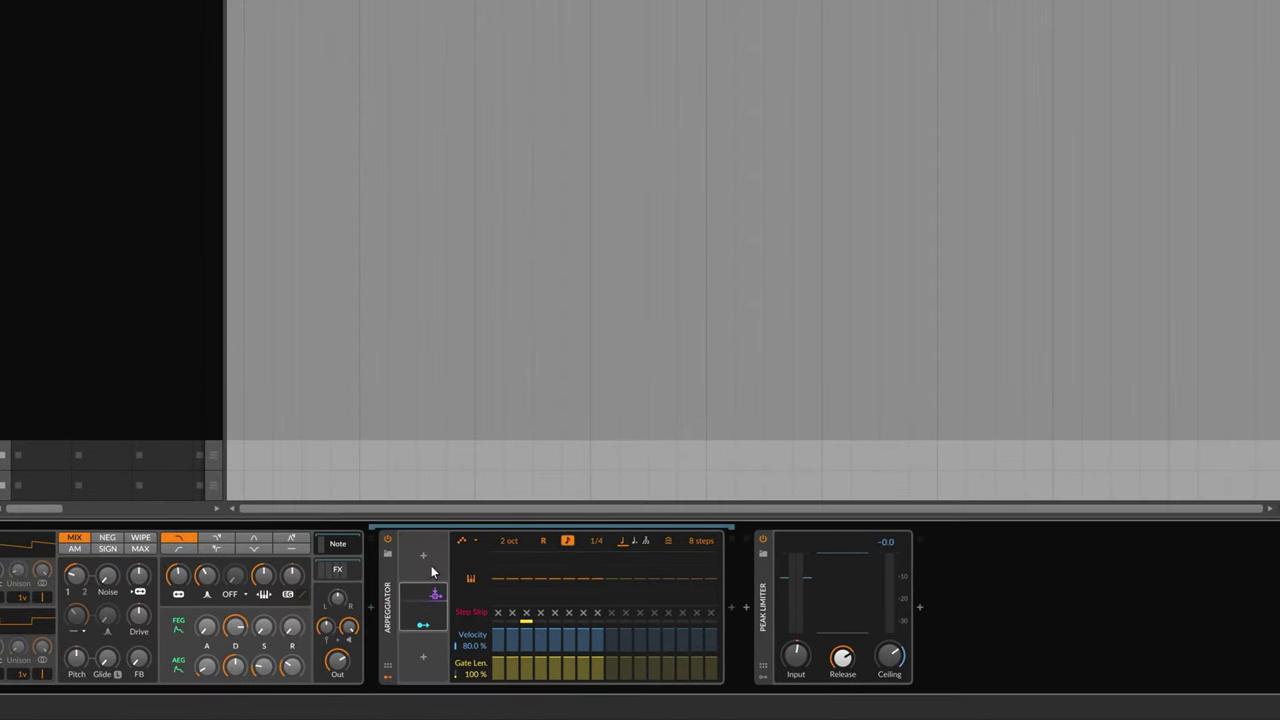
right_click(449, 610)
left_click(567, 645)
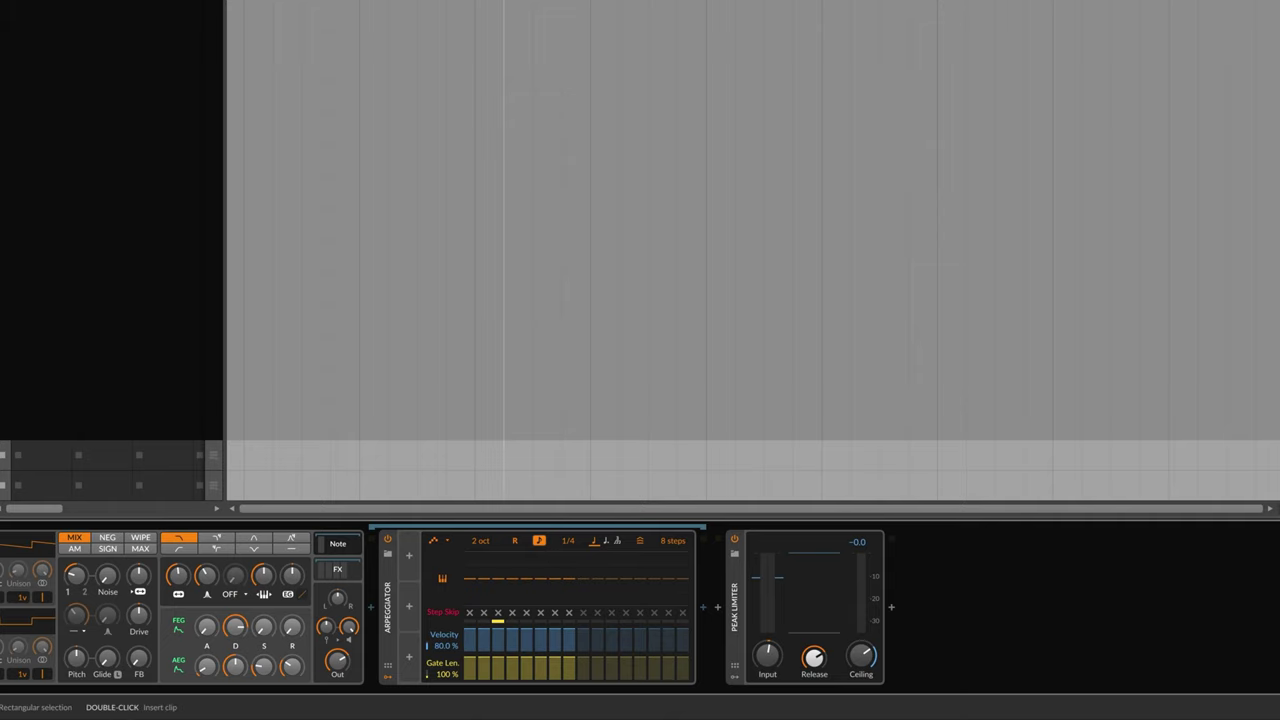
key("space")
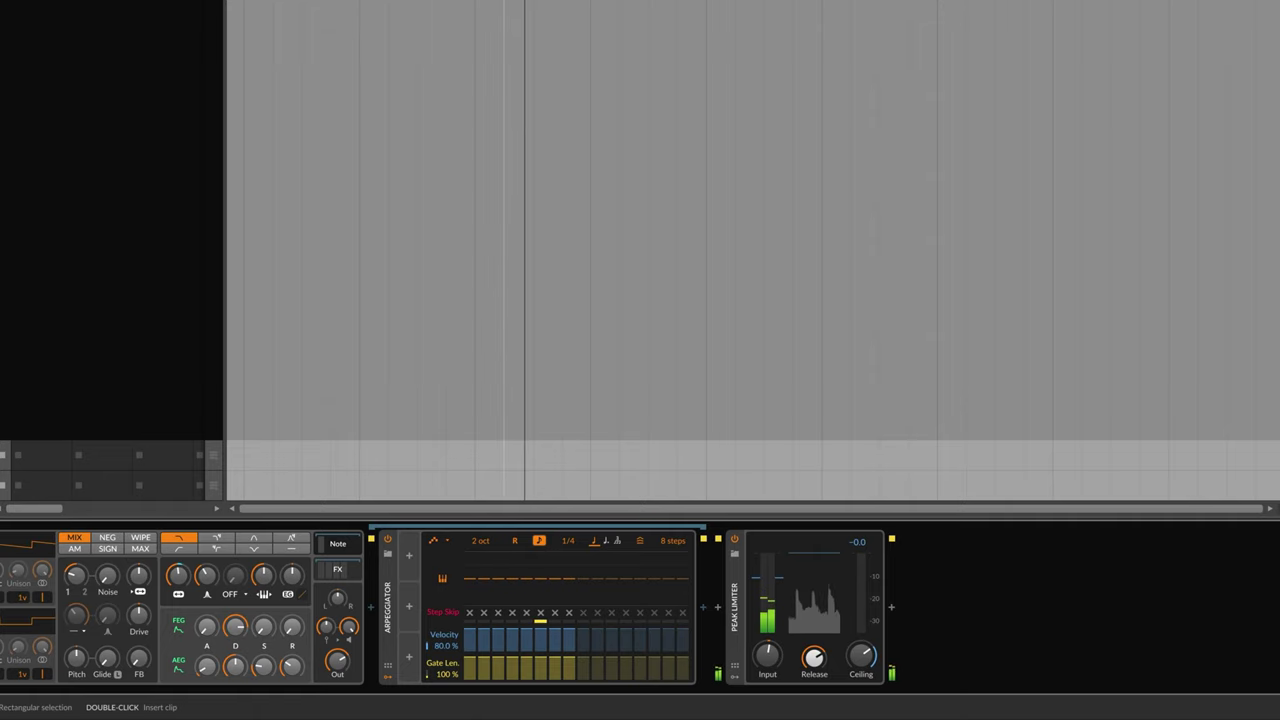
key("space")
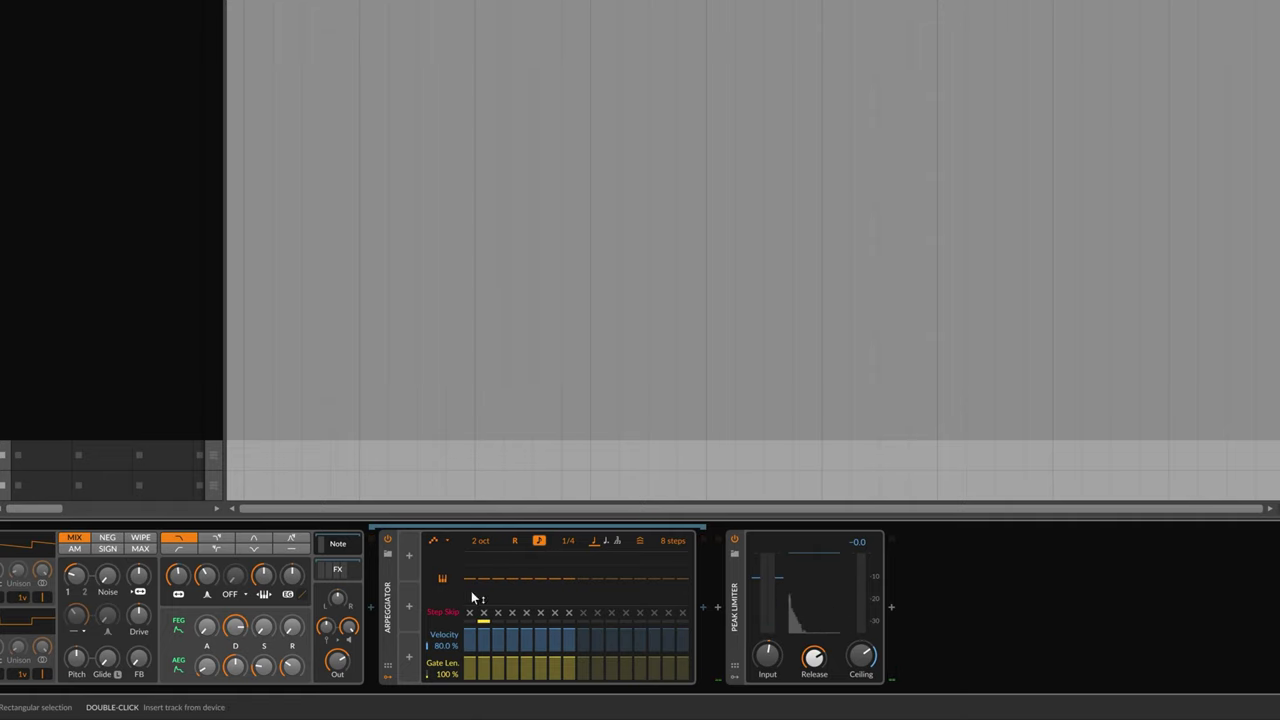
Insert an LFO from the modulator browser into the Arpeggiator's empty modulator slot
left_click(409, 556)
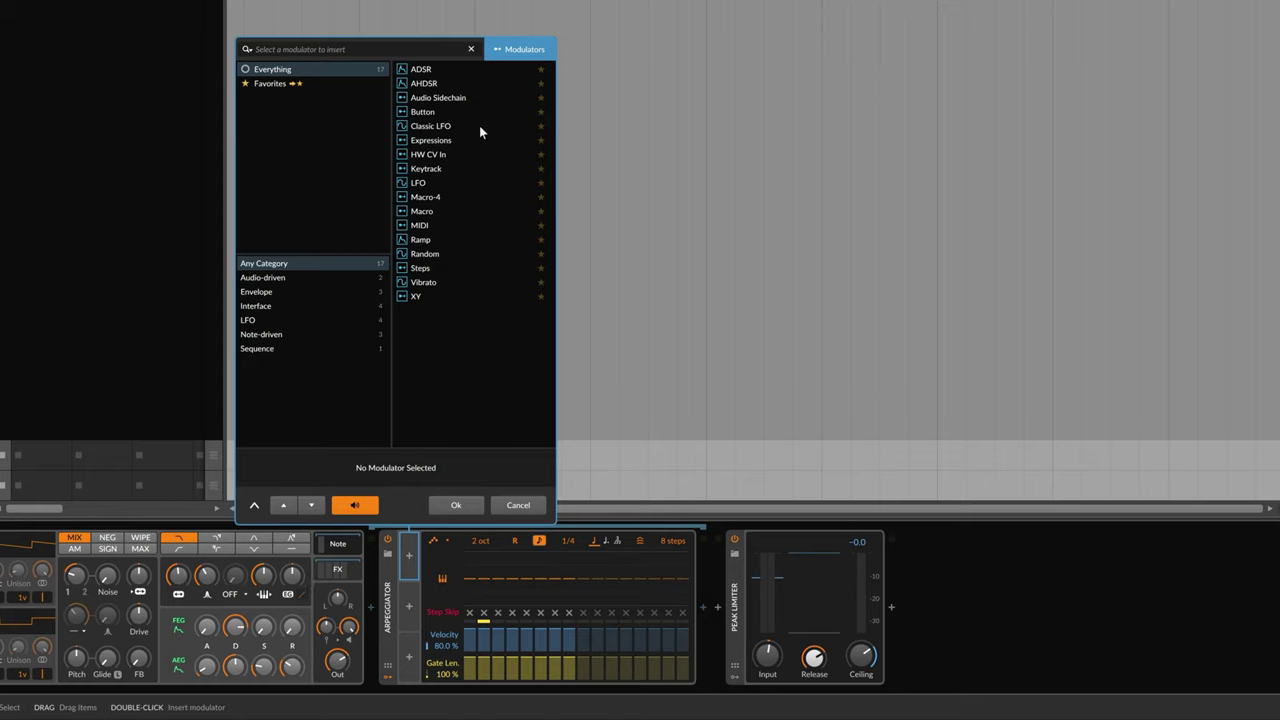
left_click(420, 182)
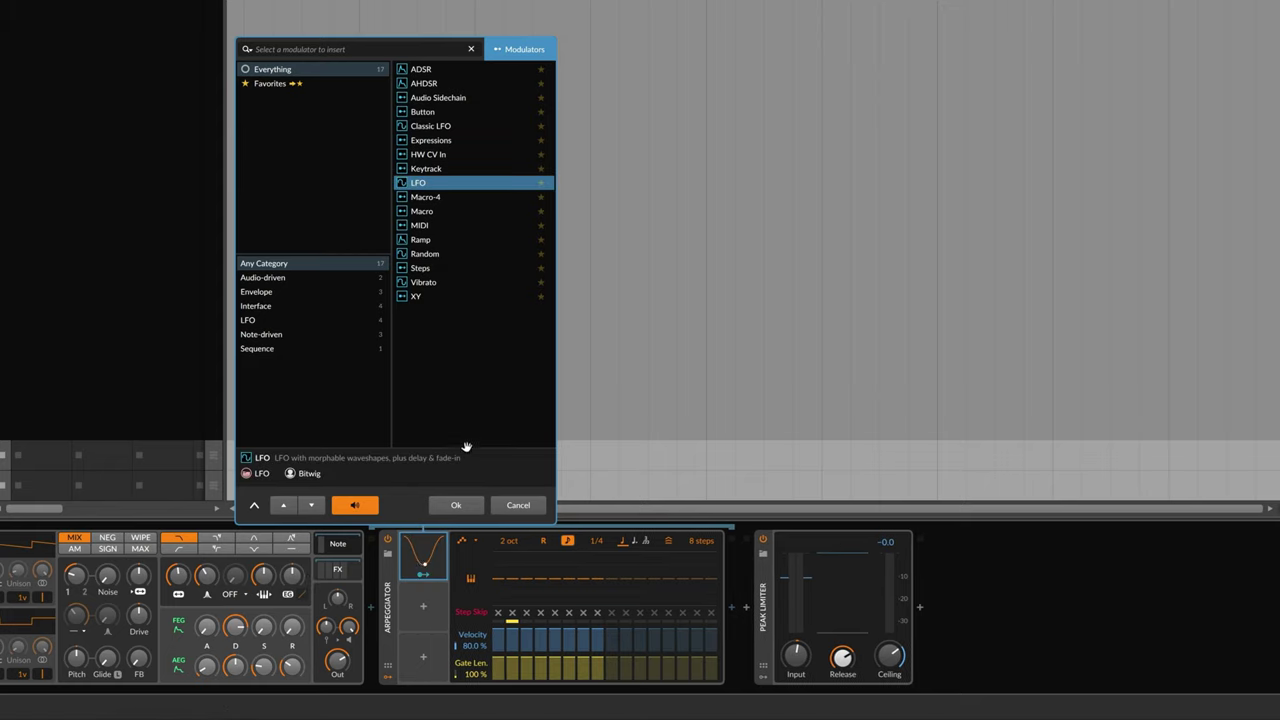
left_click(455, 505)
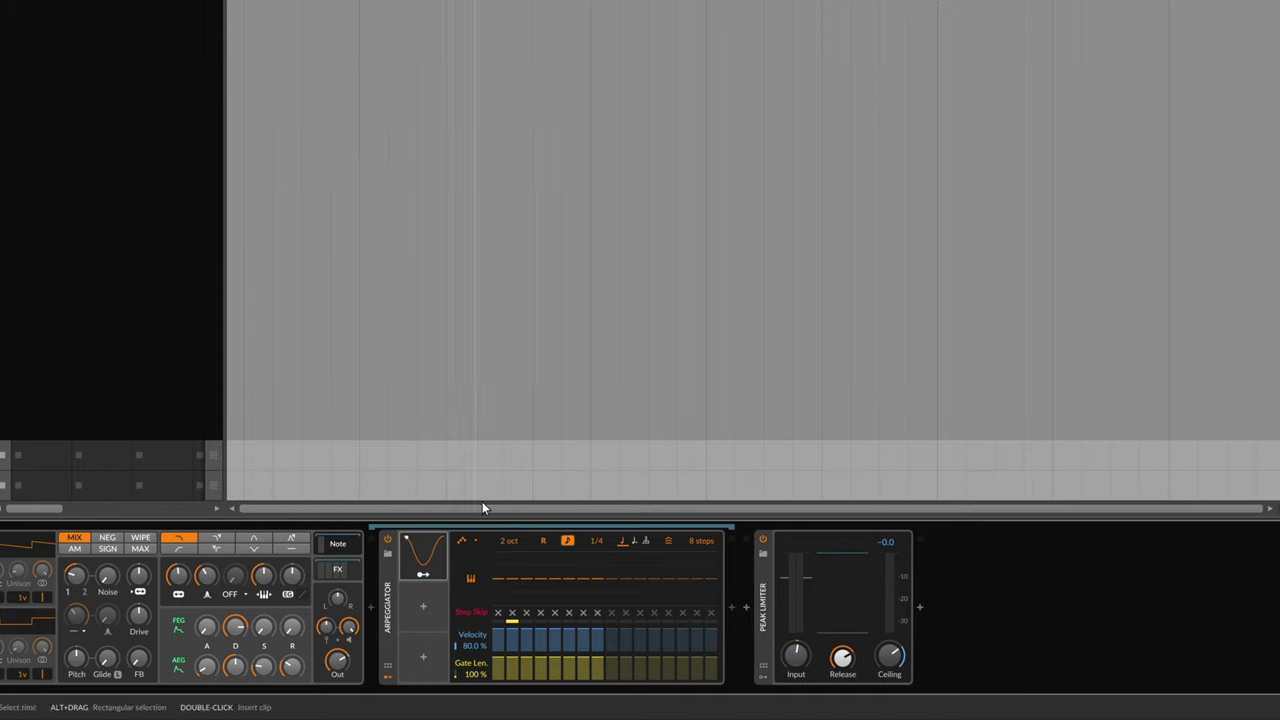
Set the new LFO's rate unit to Bar (1.00), reset mode to Sync and phase to 50, then play
left_click(420, 553)
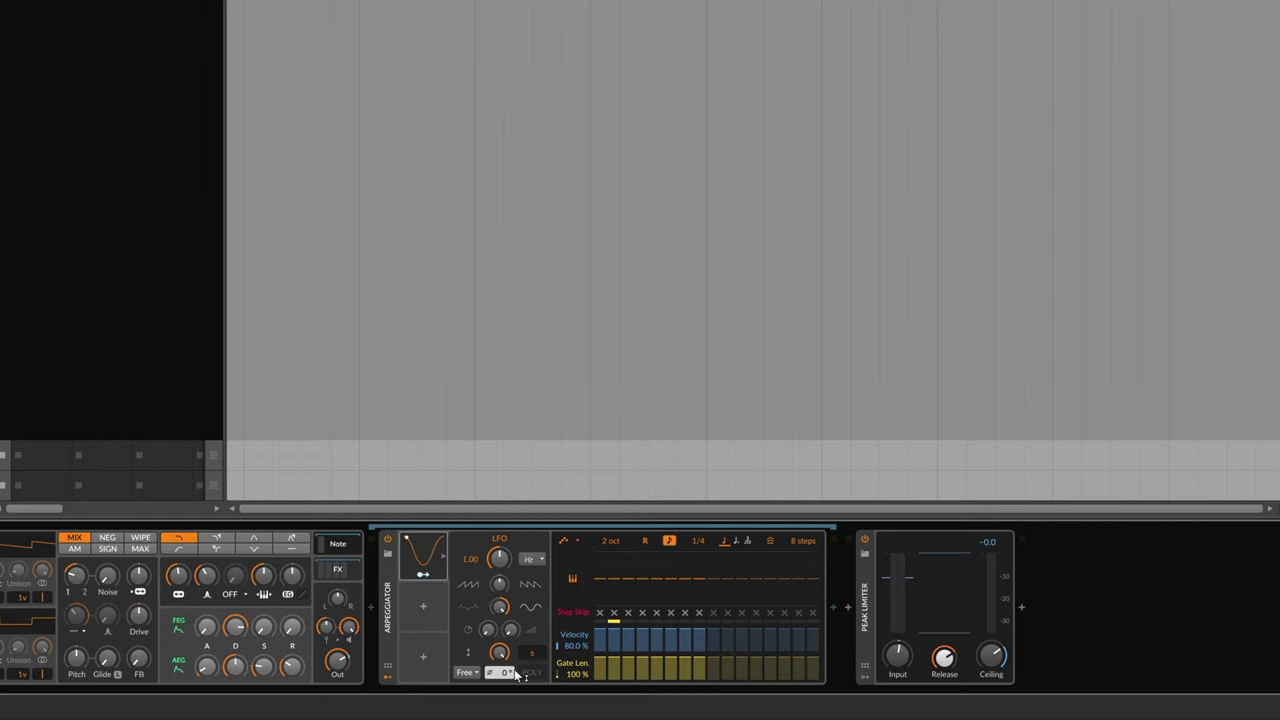
left_click(538, 562)
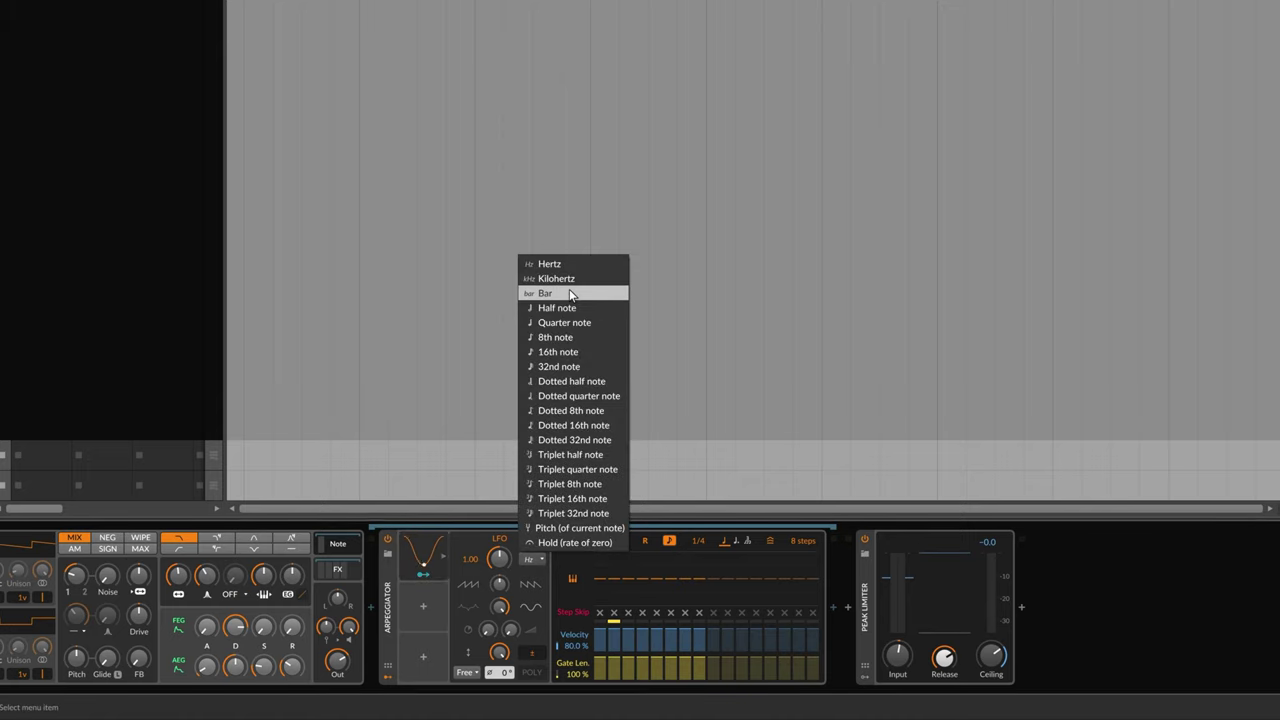
left_click(570, 292)
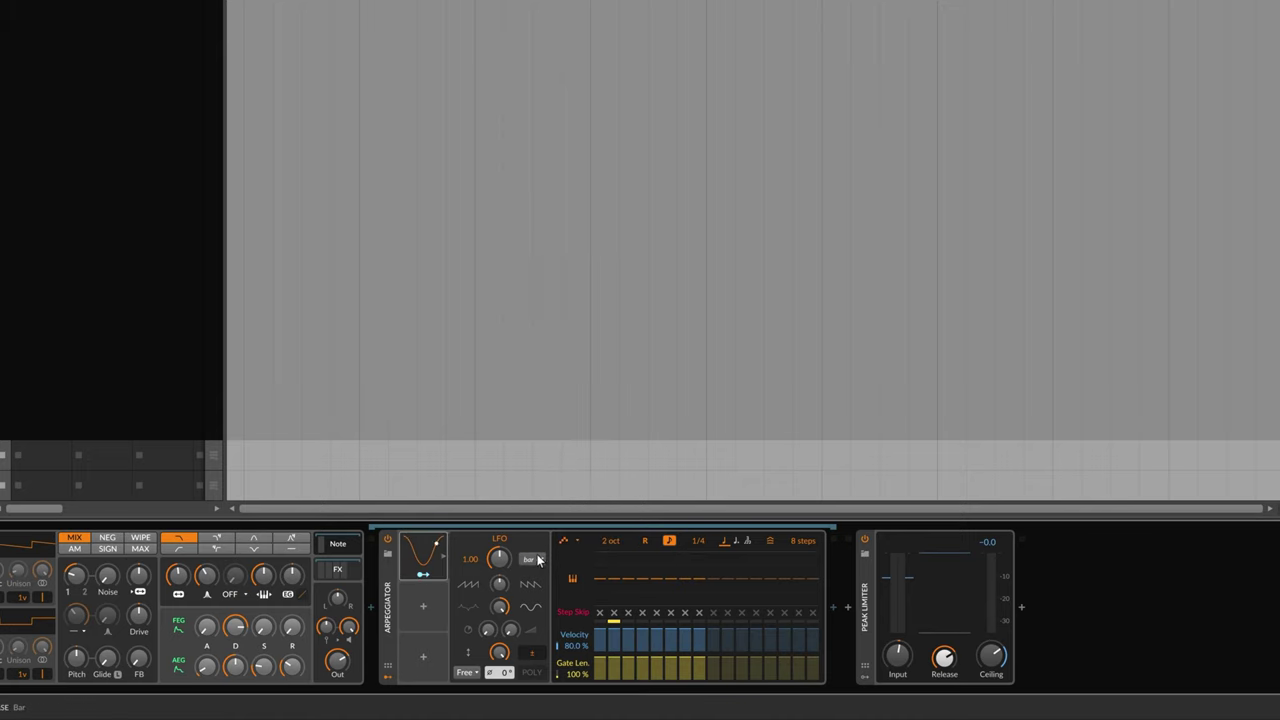
left_click(468, 672)
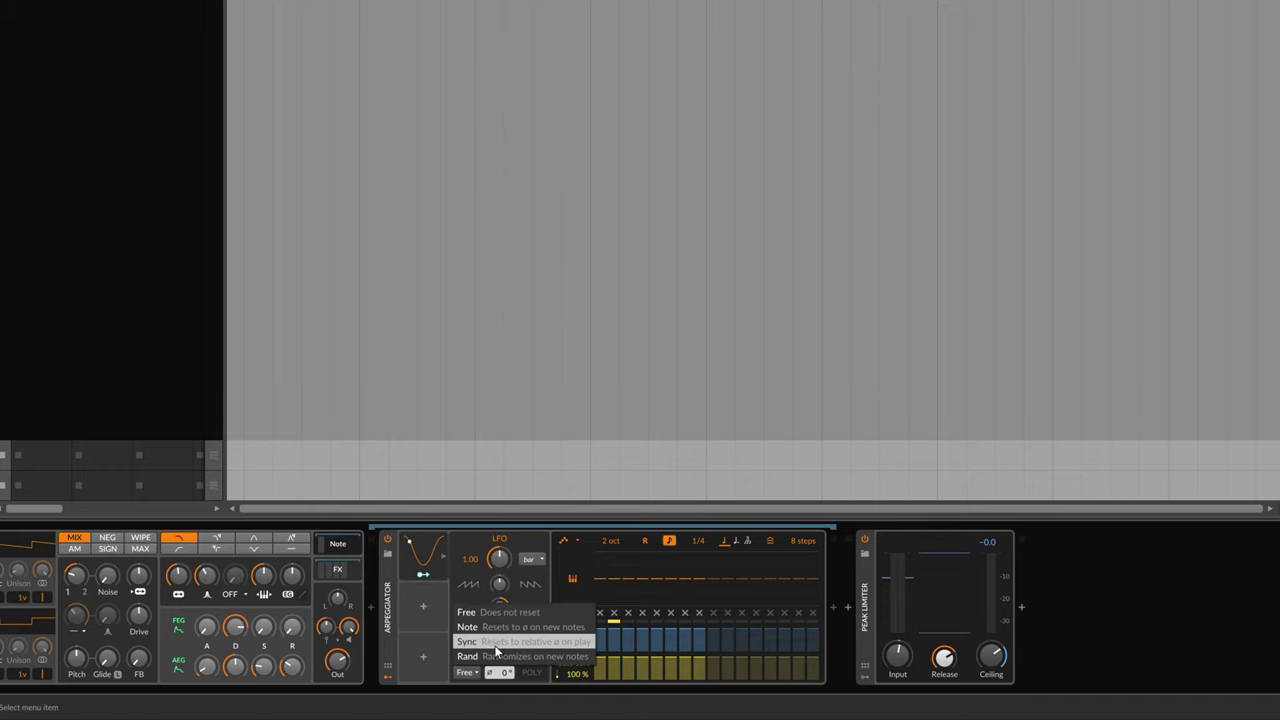
left_click(495, 645)
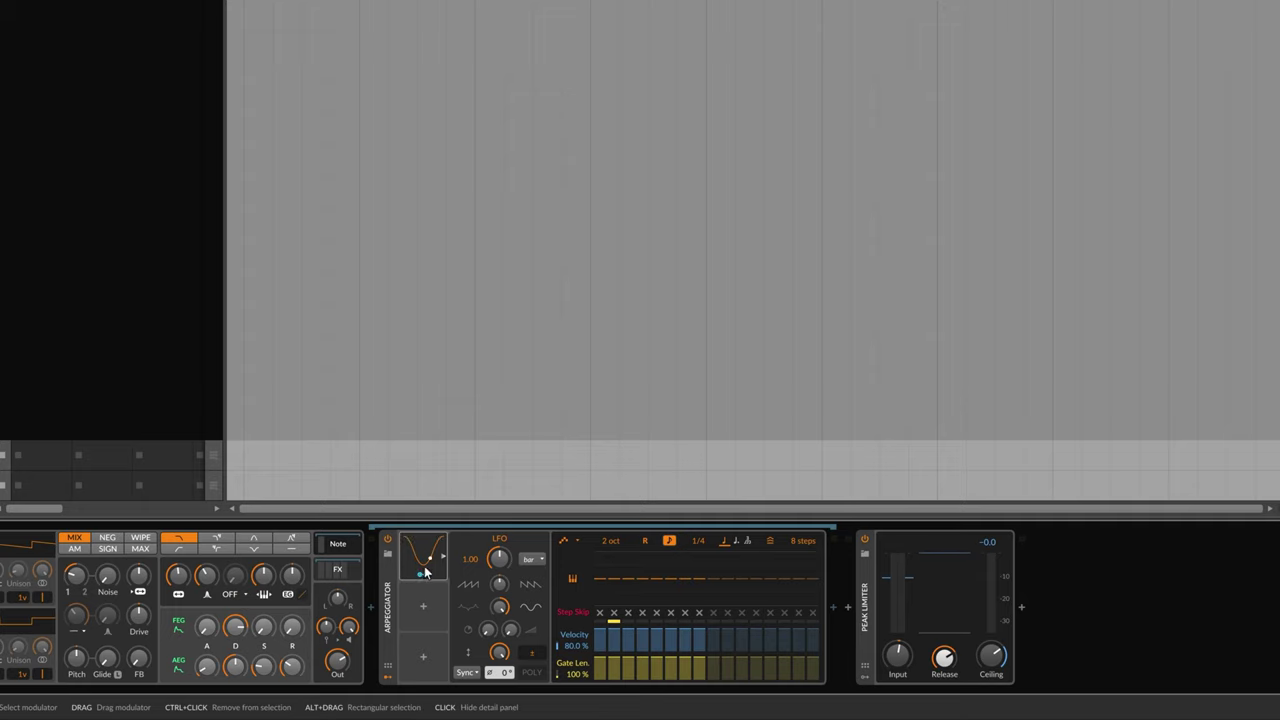
double_click(488, 672)
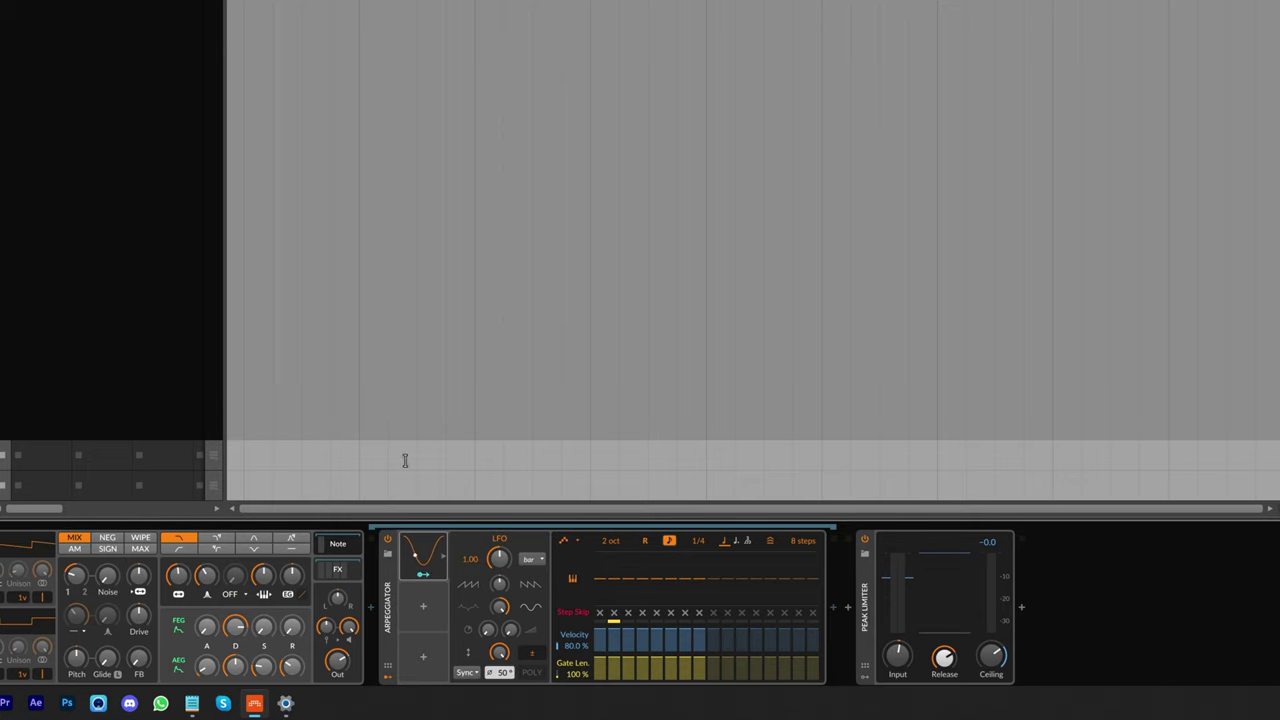
key("space")
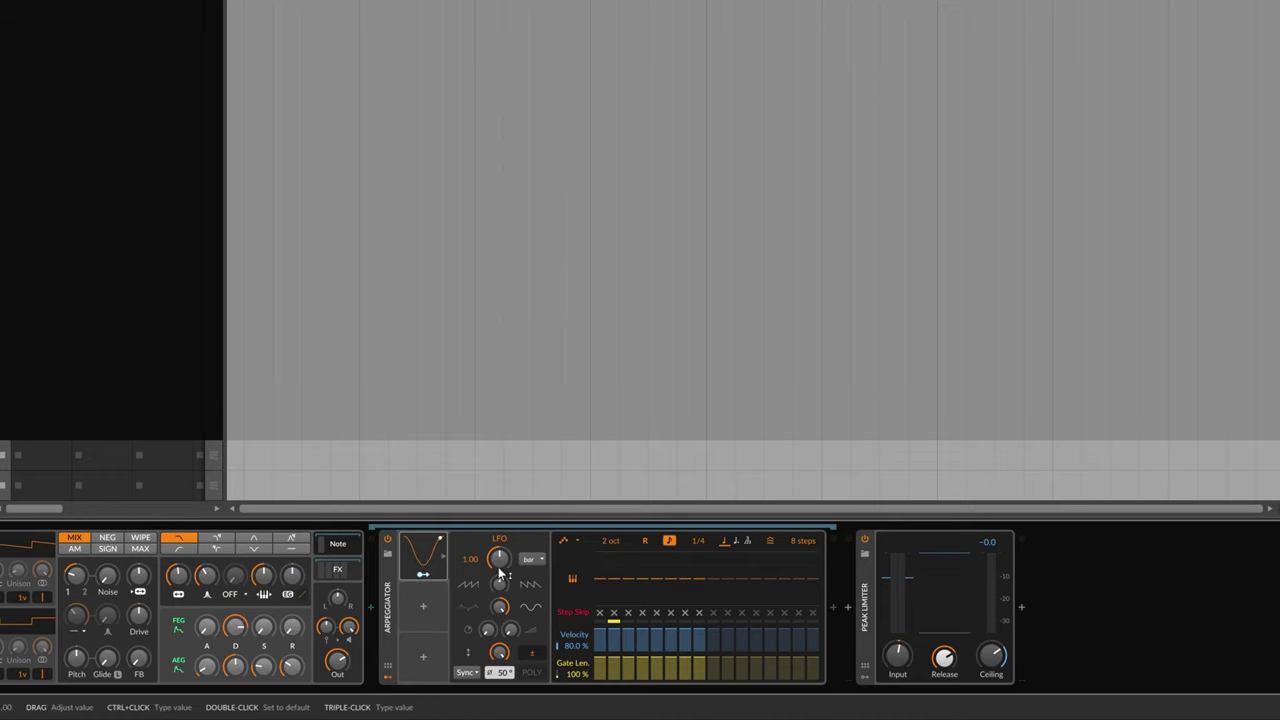
Map the LFO to the Arpeggiator's 1/4 base rate with a +1.63 modulation amount
right_click(702, 542)
left_click(662, 467)
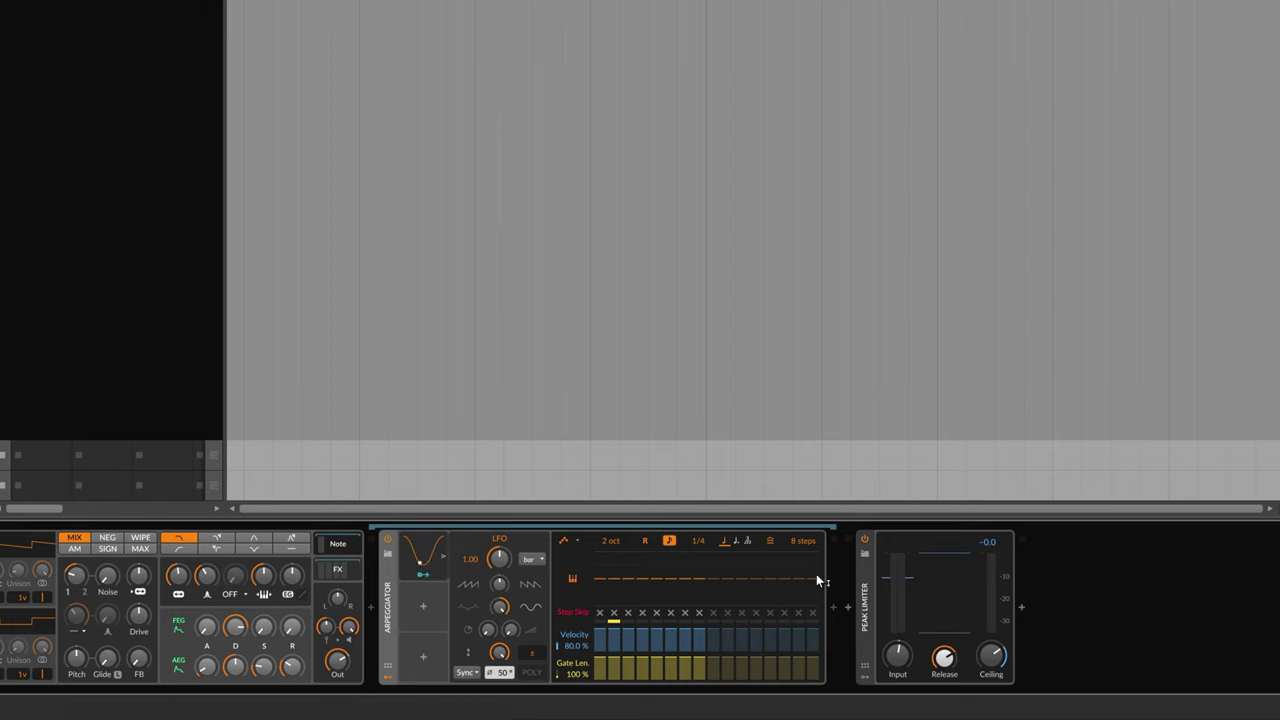
left_click(425, 573)
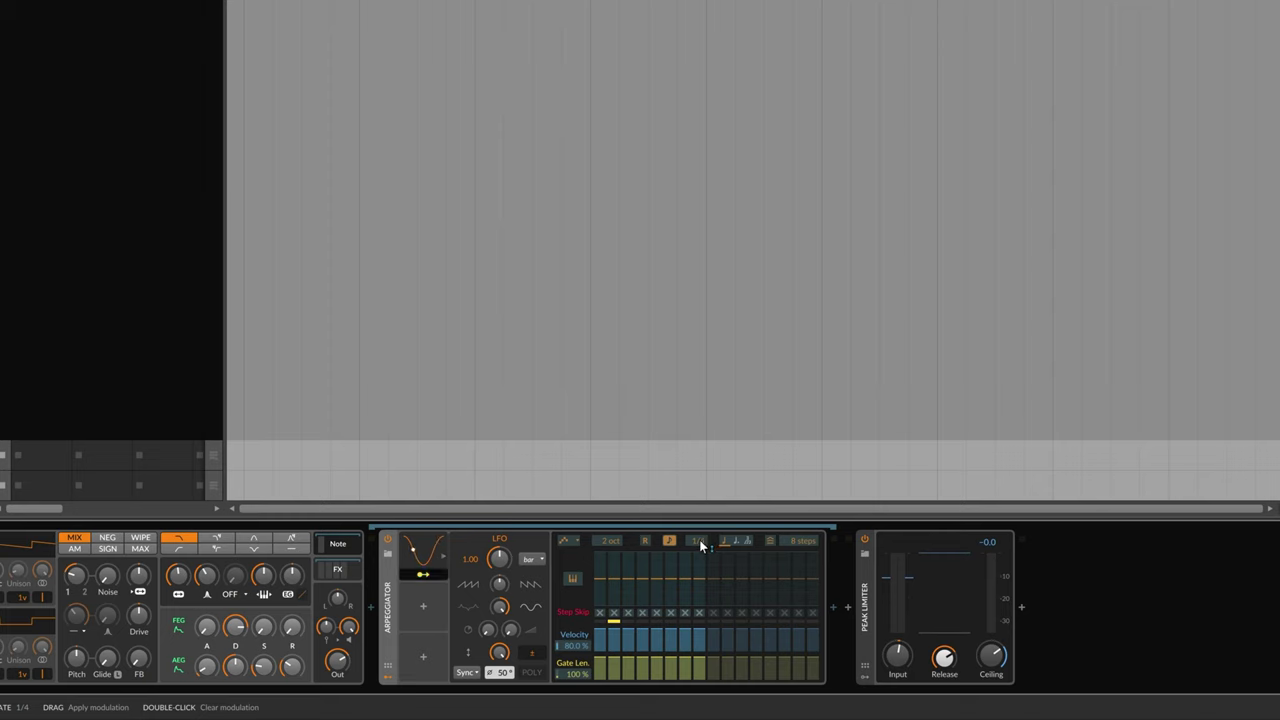
left_click_drag(699, 539, 699, 510)
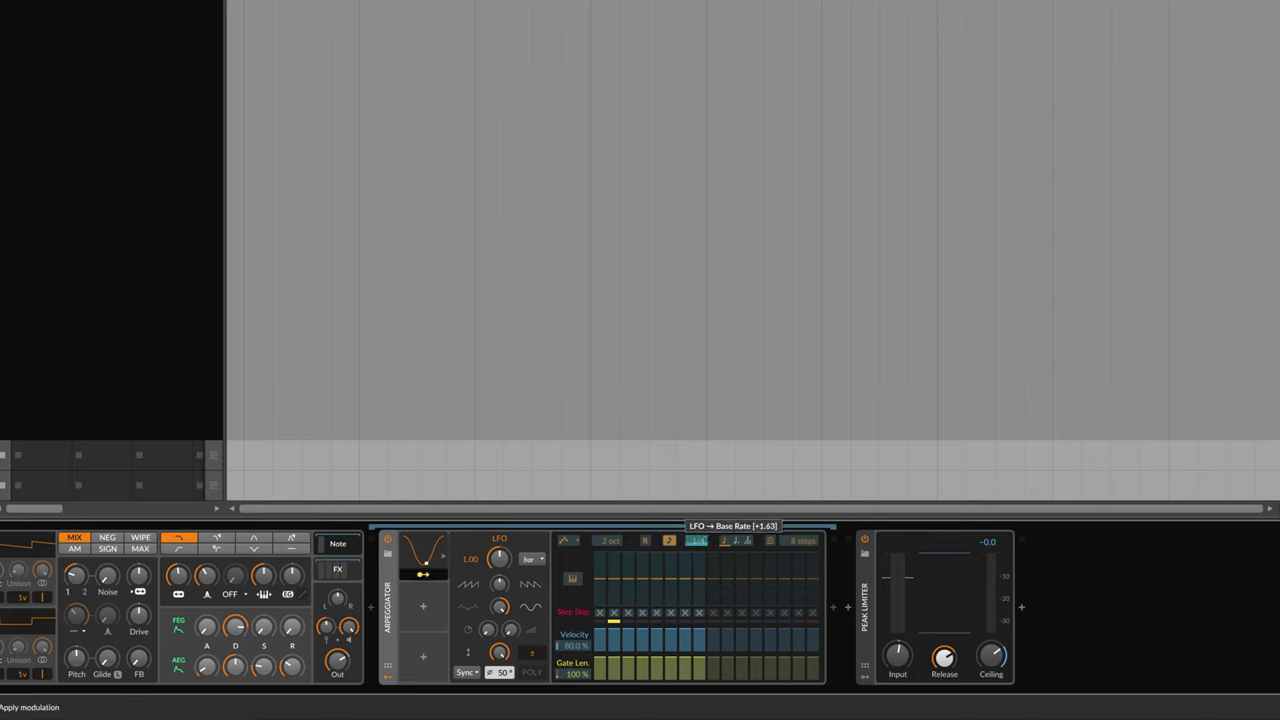
left_click_drag(699, 510, 699, 505)
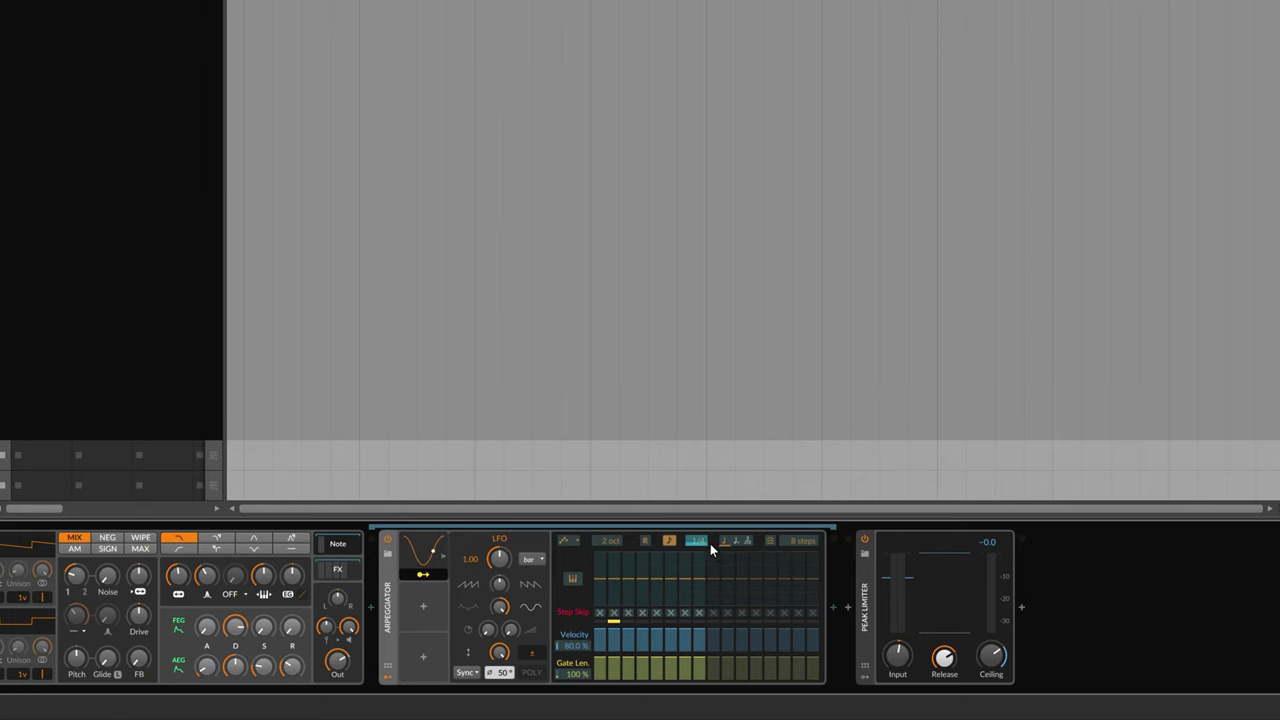
left_click(432, 575)
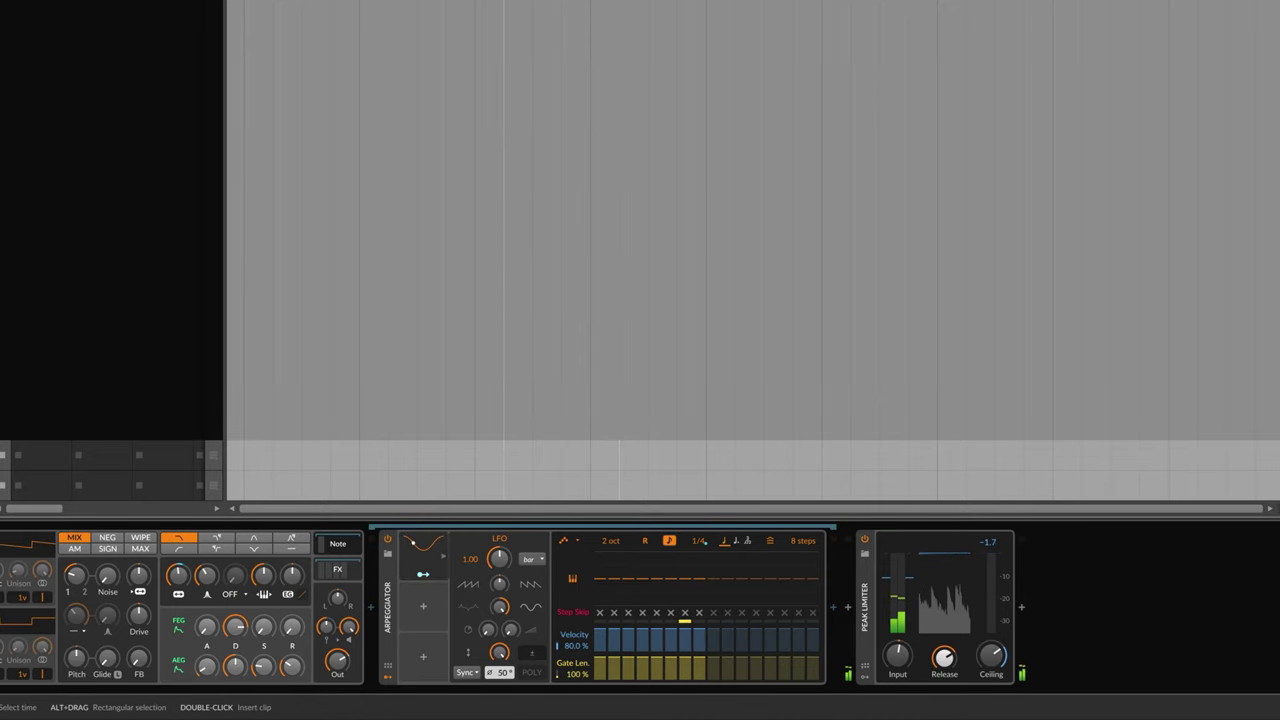
Listen to the LFO-swept arpeggio, then stop the transport
key("space")
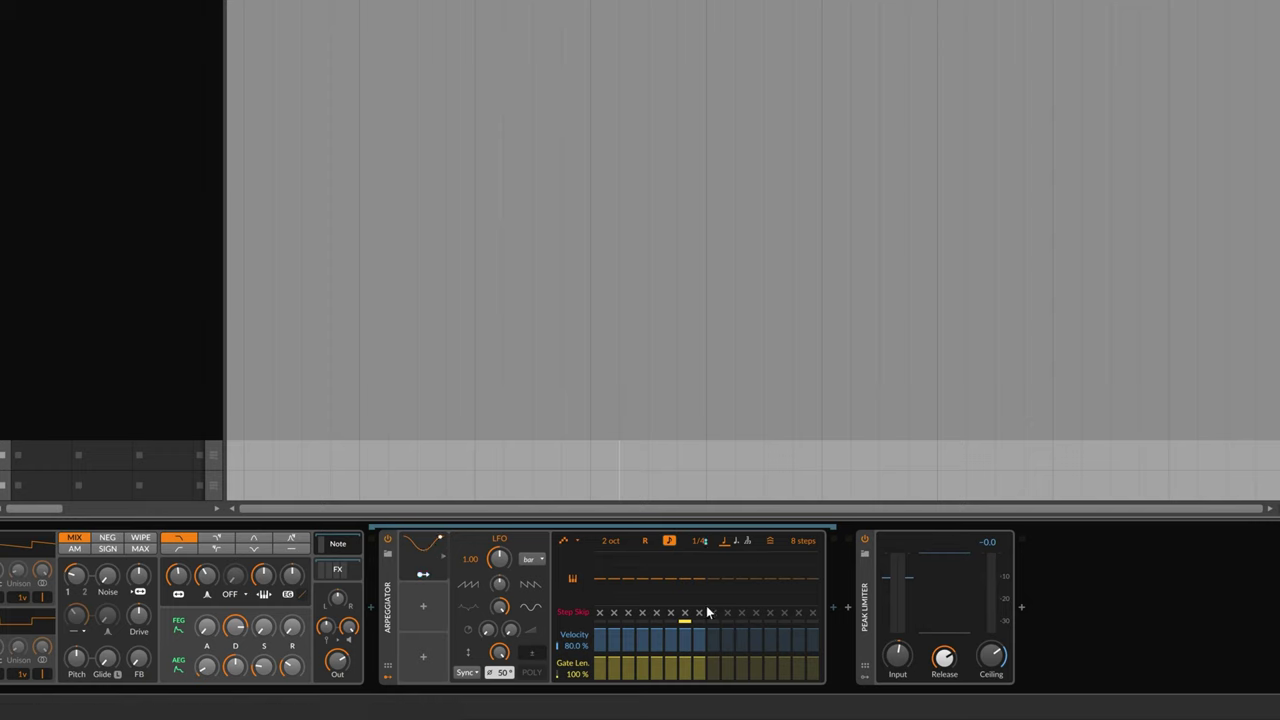
Untick Active on the Arpeggiator's LFO and bring up the 17-item modulator browser
left_click(421, 555)
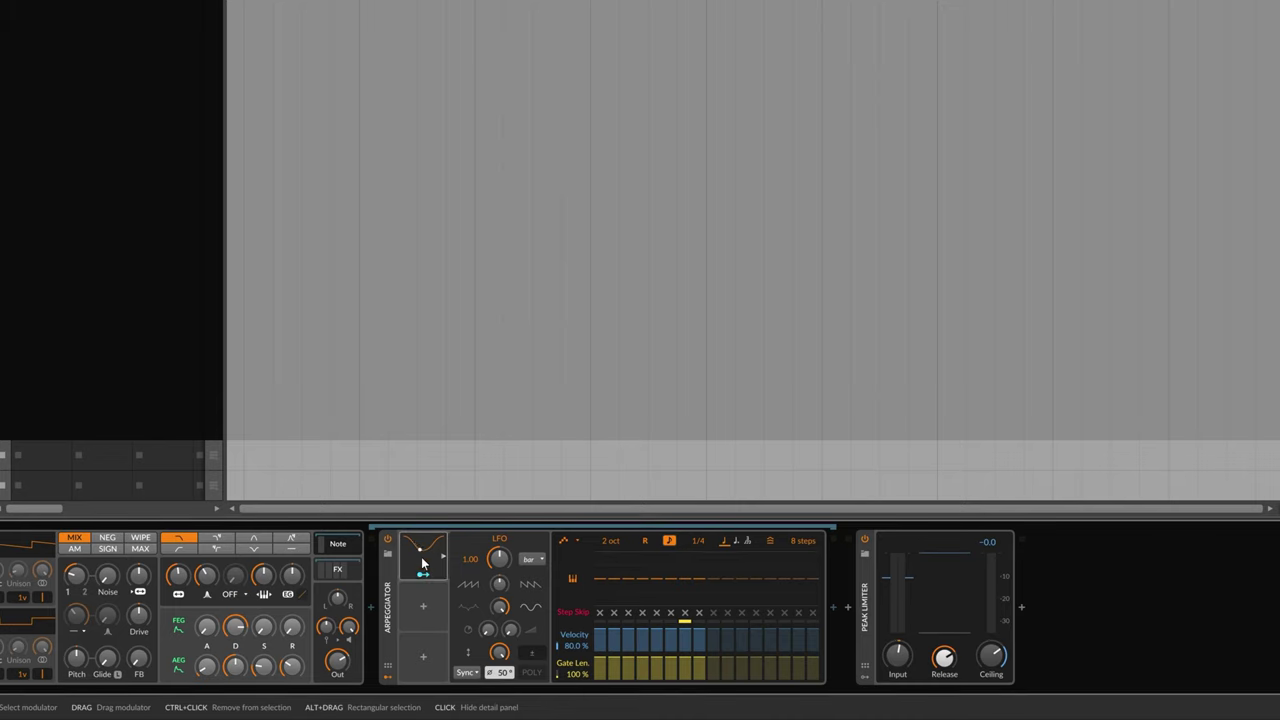
right_click(413, 549)
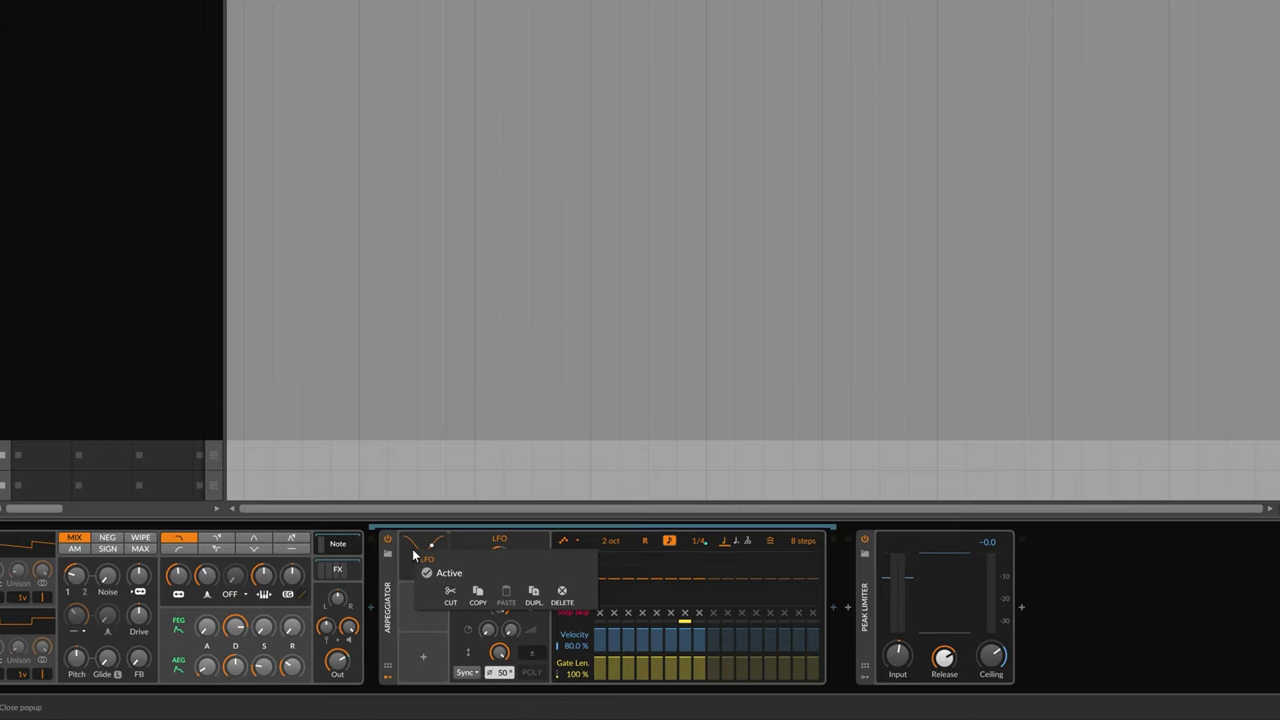
left_click(461, 572)
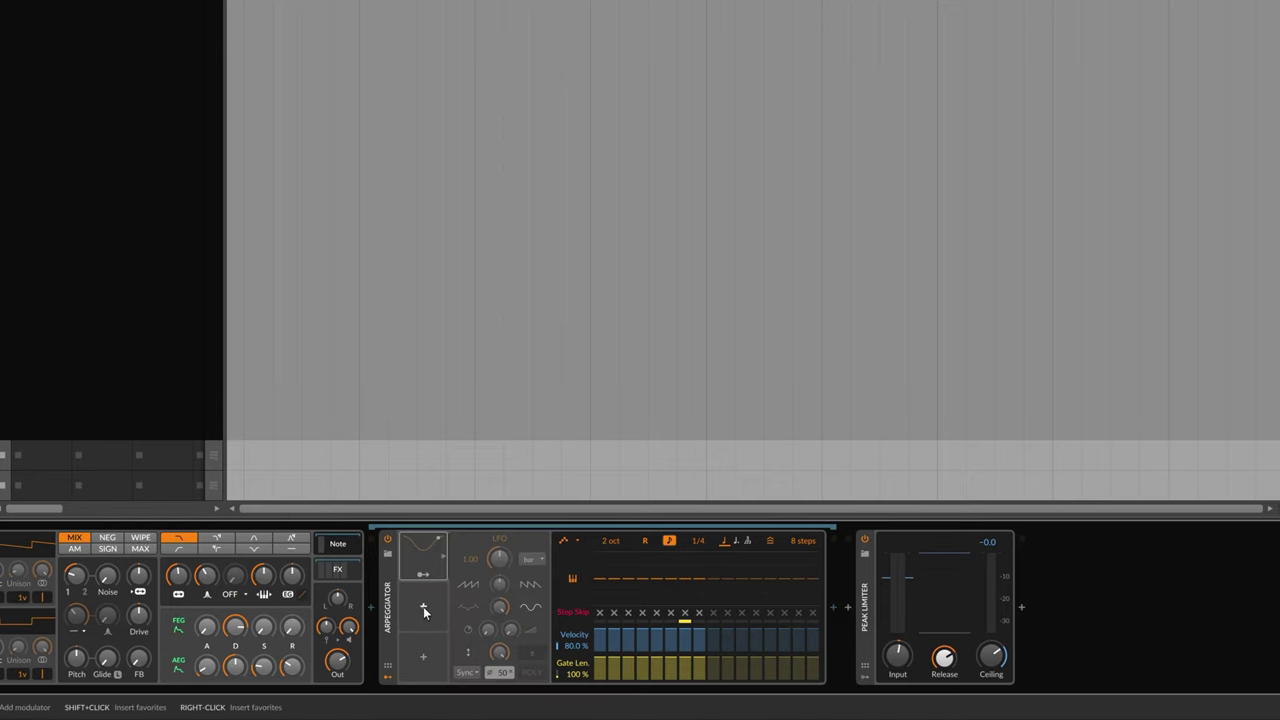
left_click(425, 606)
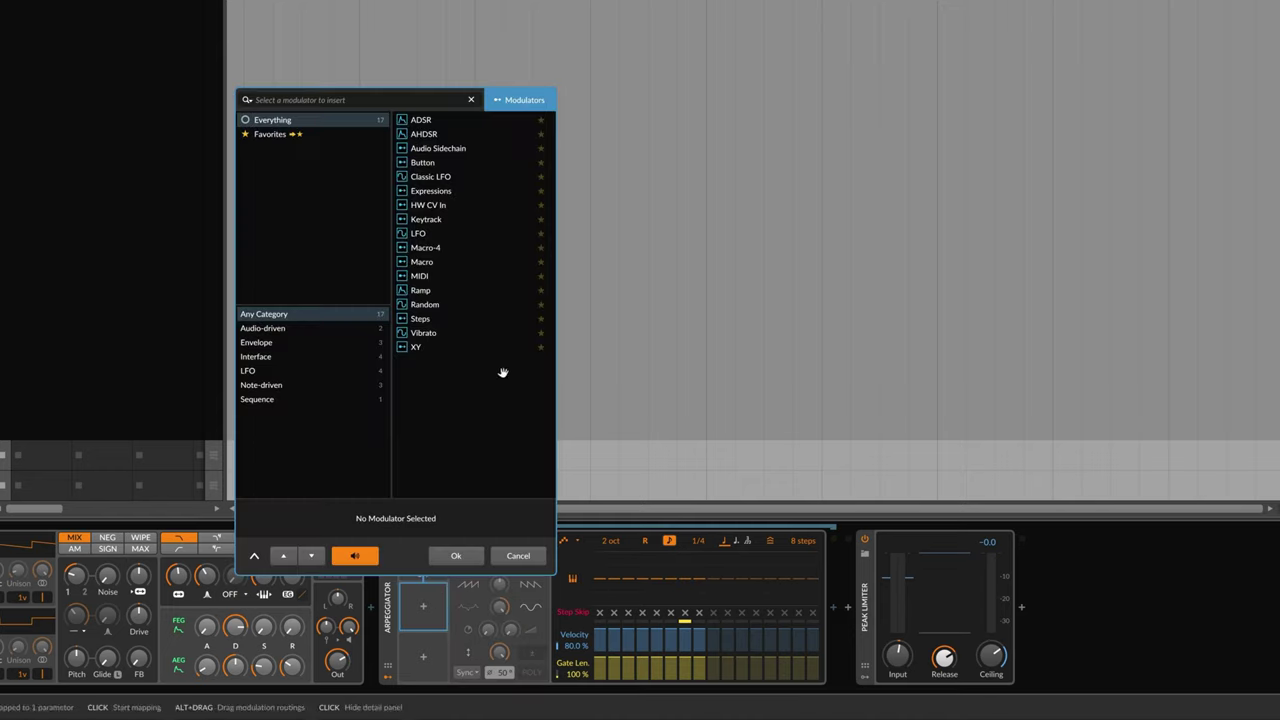
Insert Audio Sidechain into the Arpeggiator's second modulator slot and show its Device Input panel
double_click(451, 150)
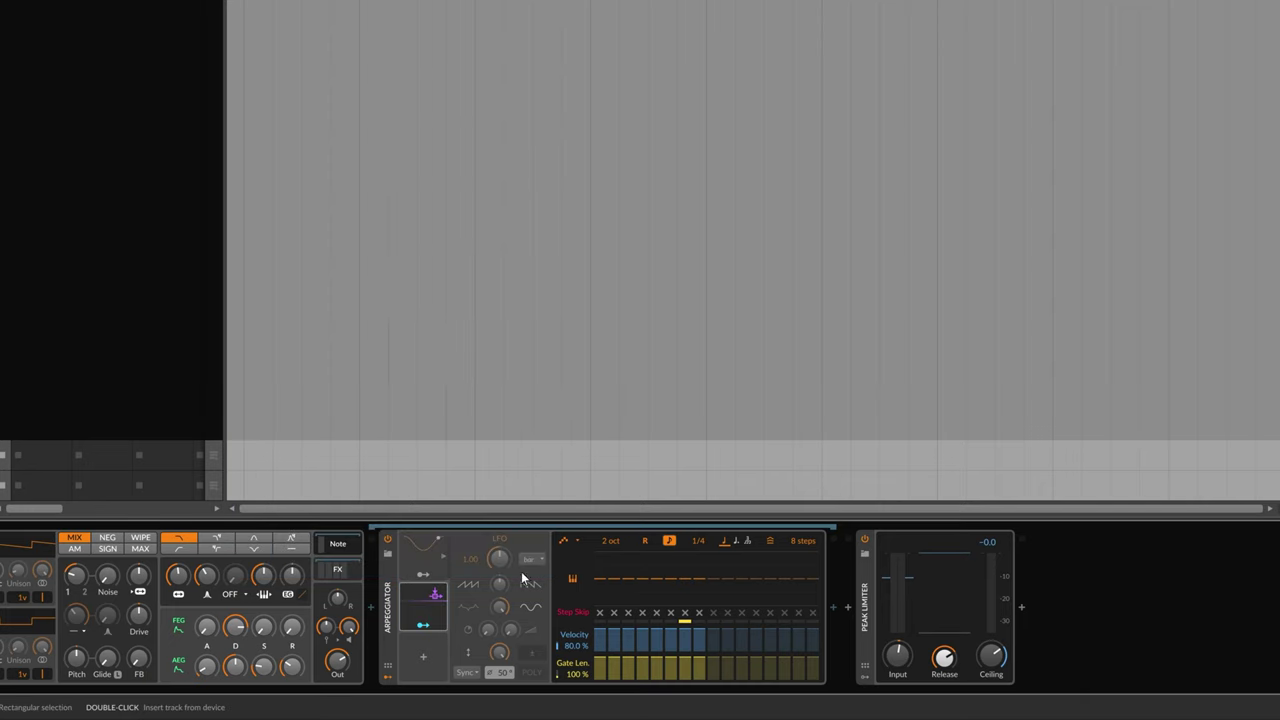
left_click(415, 597)
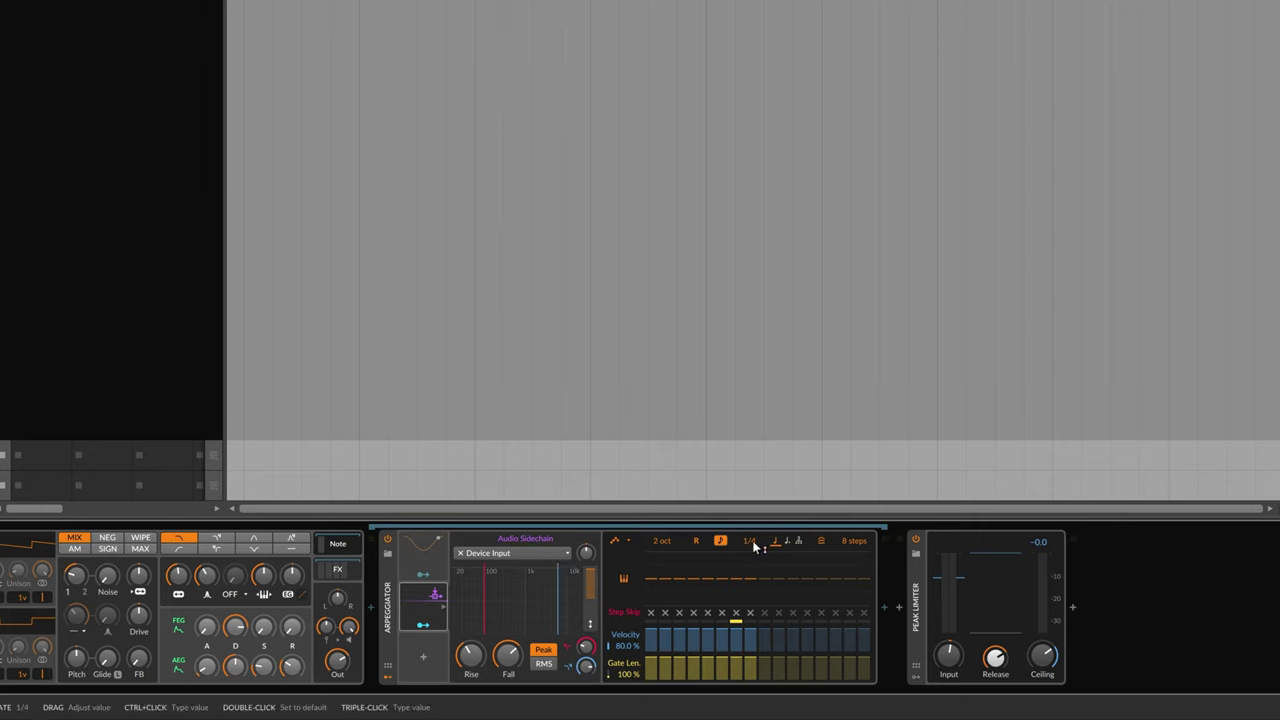
Set the sidechain source to 8 Track Drums > Drum Machine Chains > Snare Layer > Instrument Layer Out
left_click(514, 562)
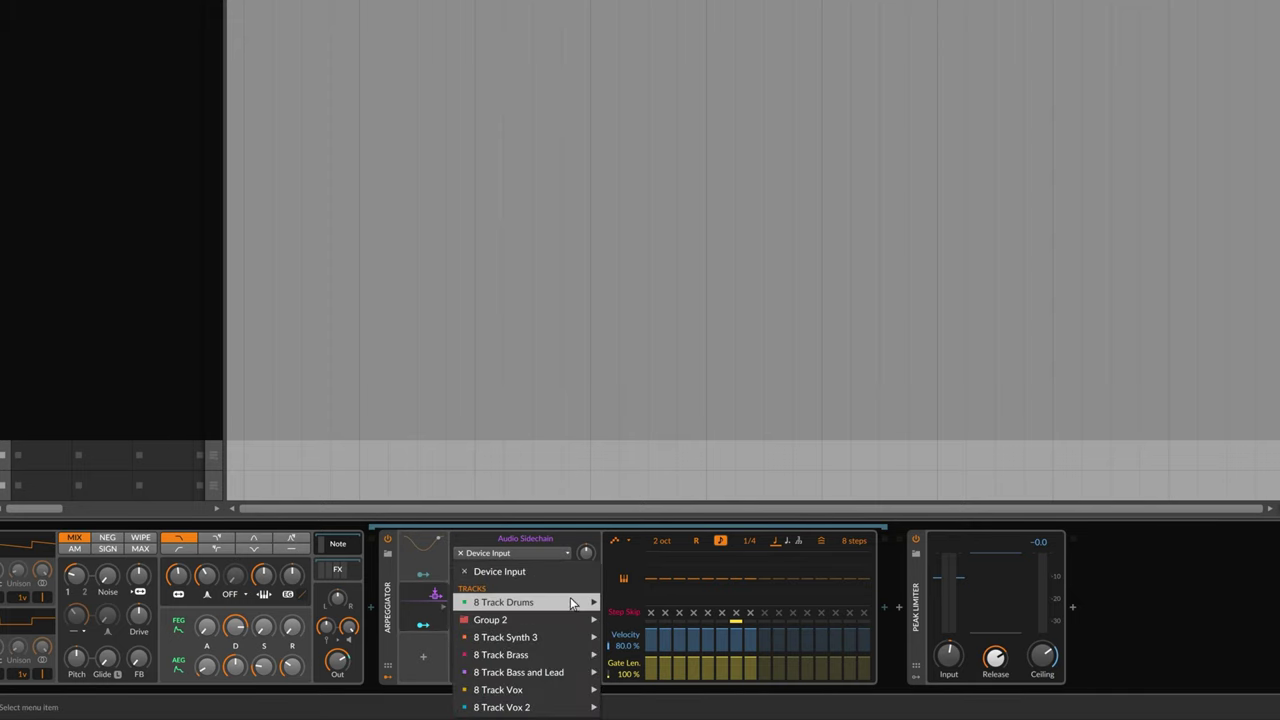
mouse_move(572, 603)
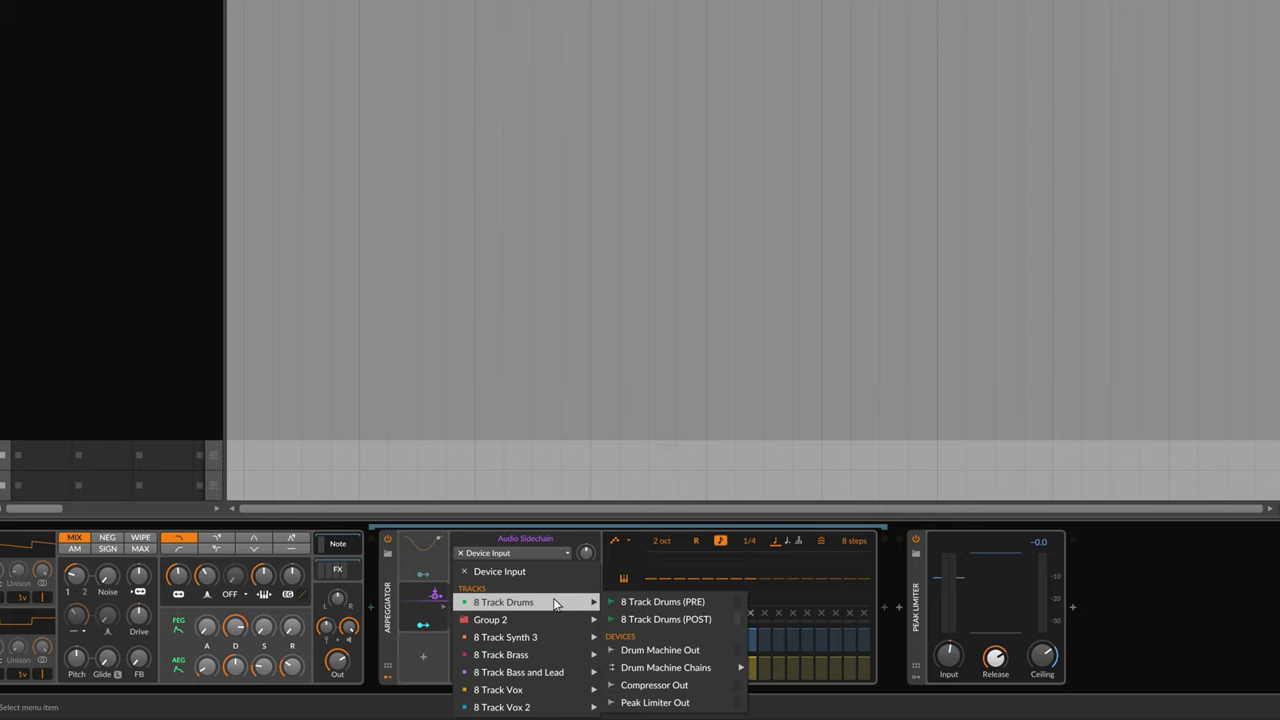
mouse_move(695, 668)
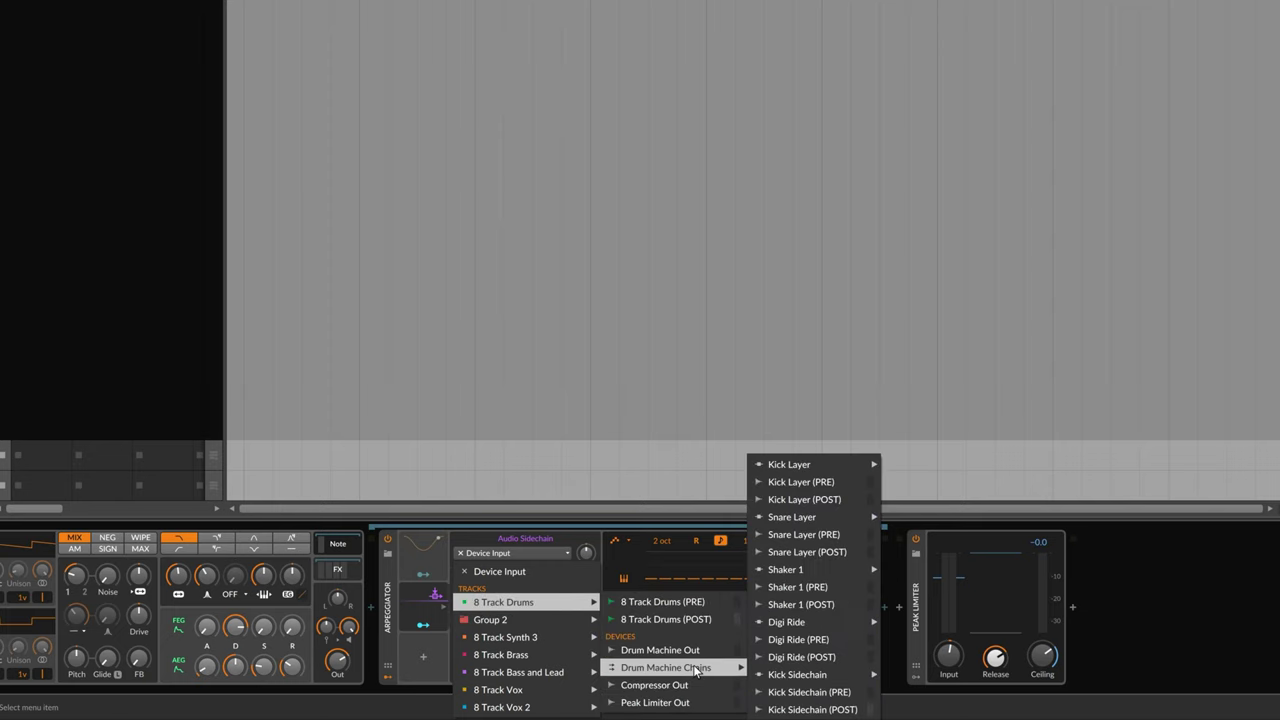
mouse_move(813, 516)
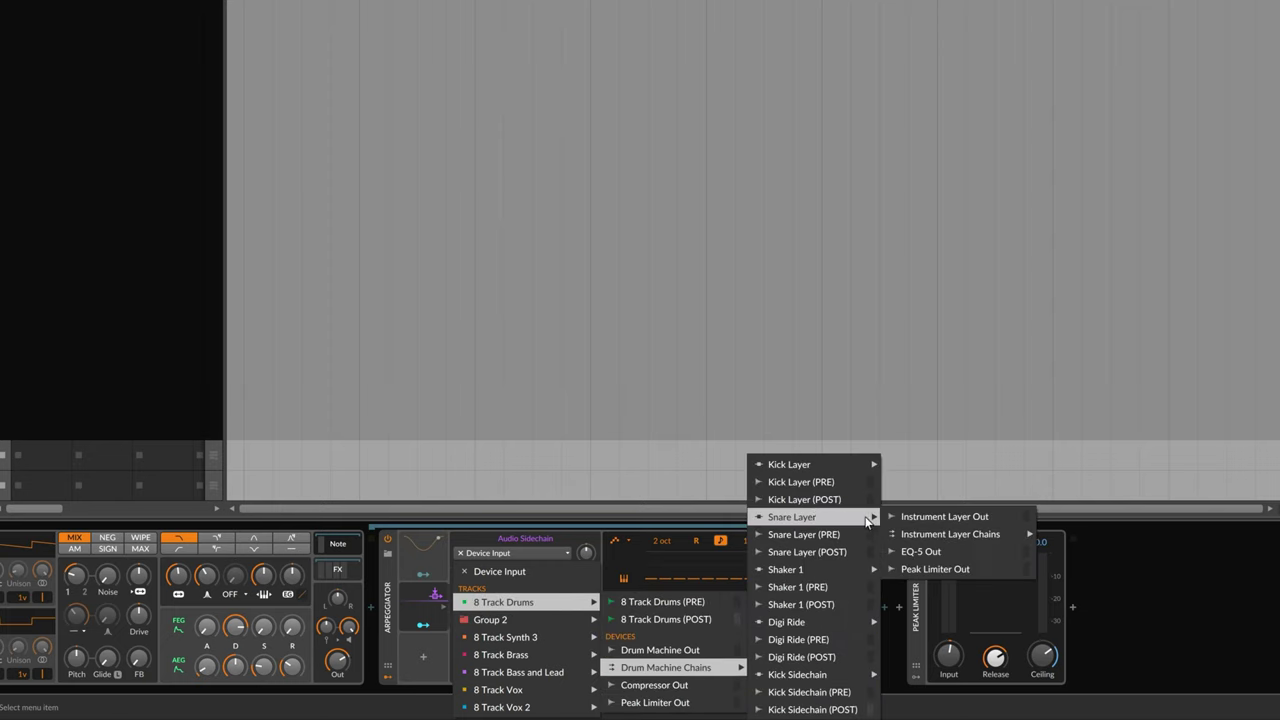
left_click(945, 517)
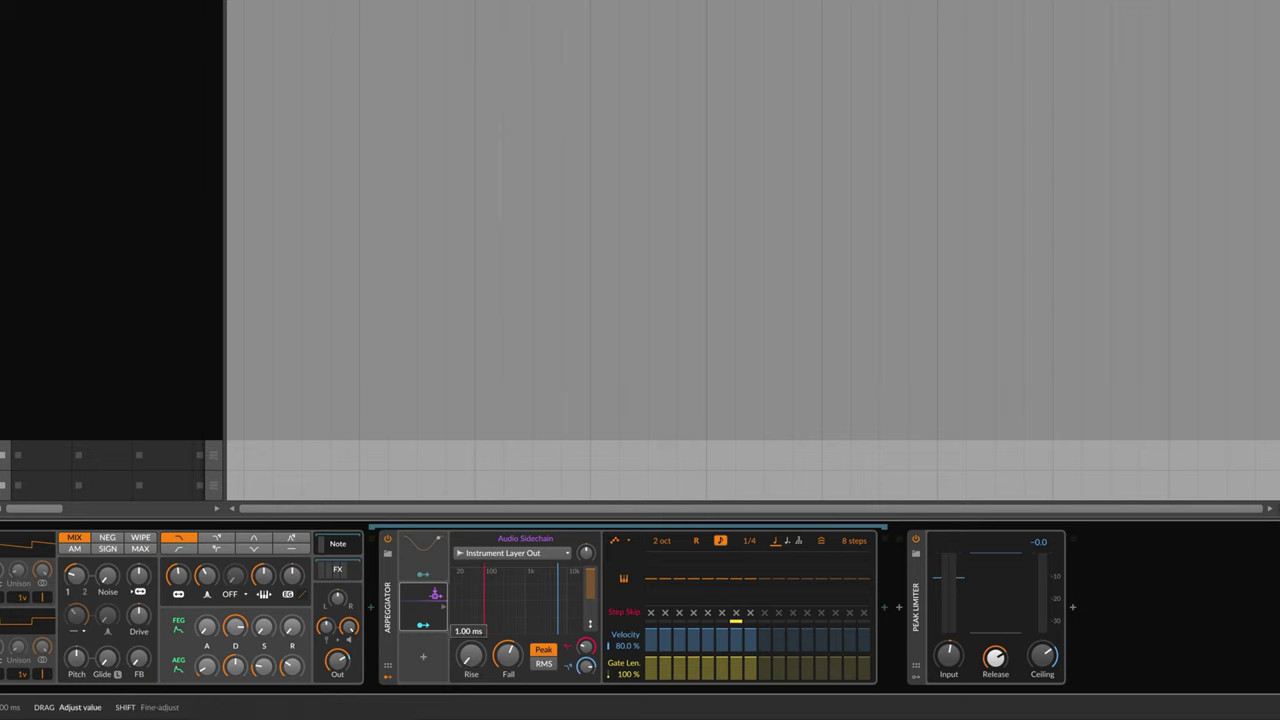
Bring the Audio Sidechain's Fall down to roughly 1.78 ms, leaving its options menu unused
left_click(508, 655)
left_click_drag(508, 655, 508, 690)
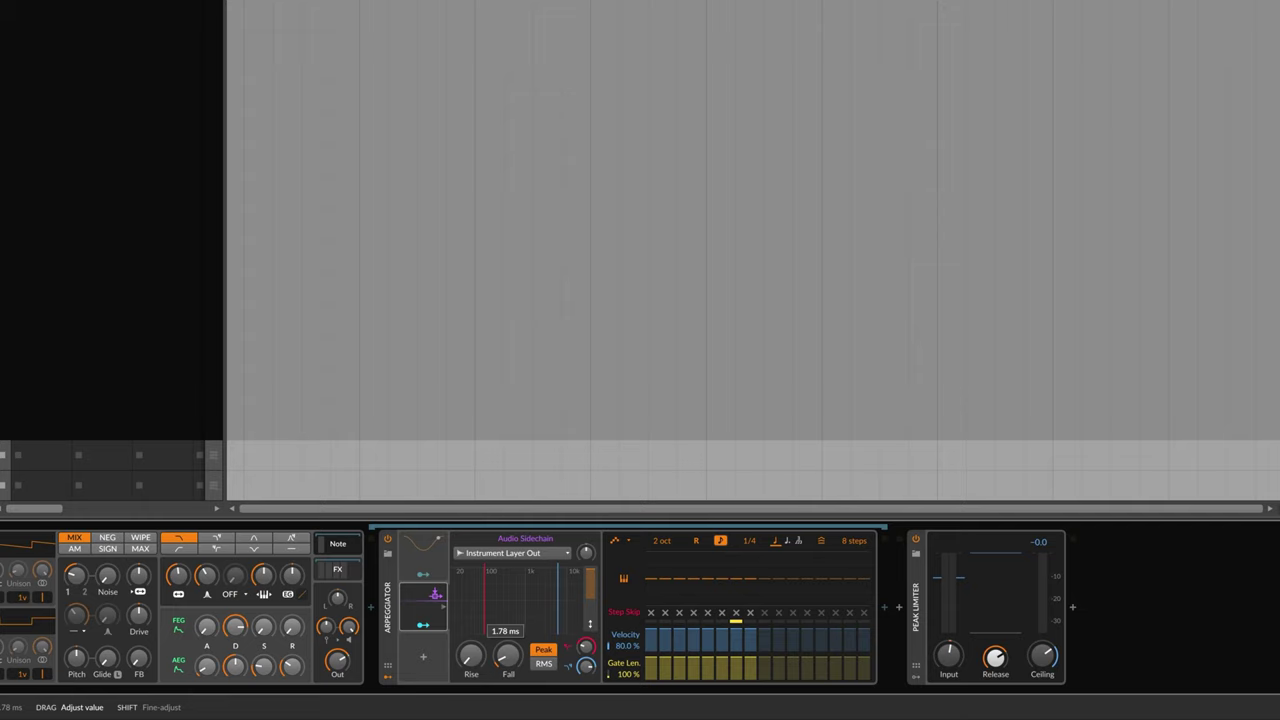
left_click_drag(508, 690, 508, 687)
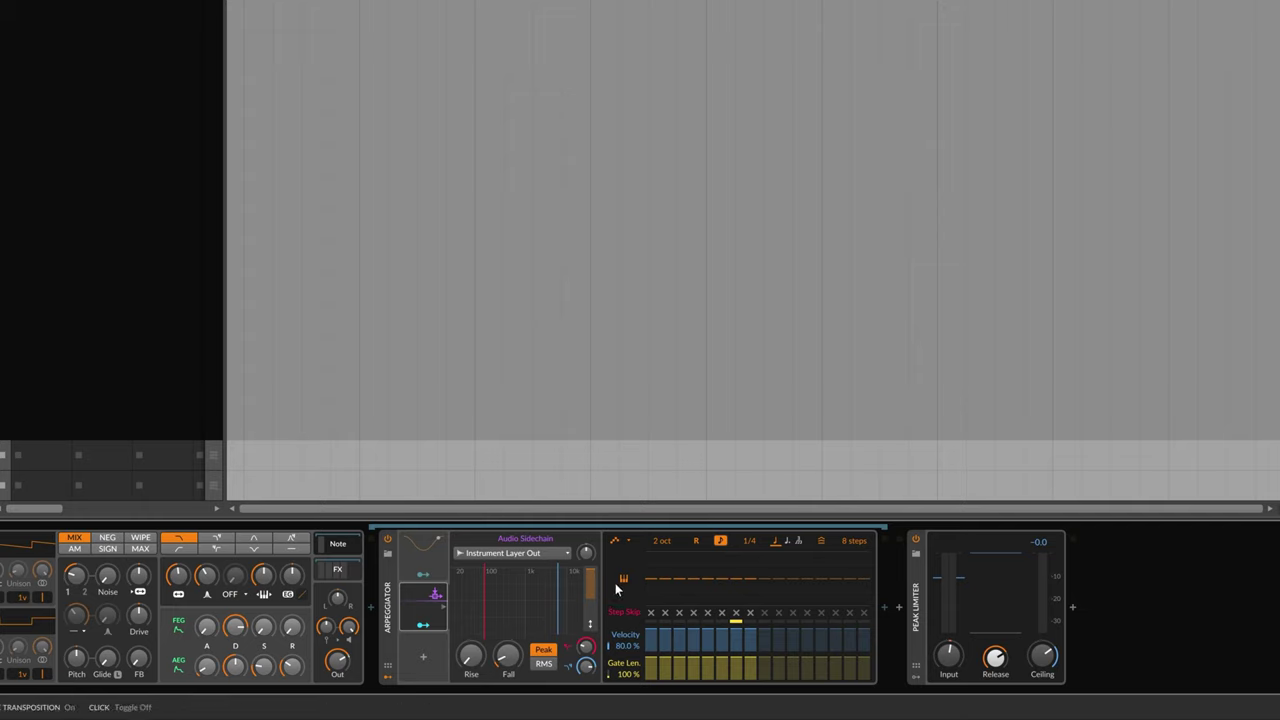
right_click(573, 576)
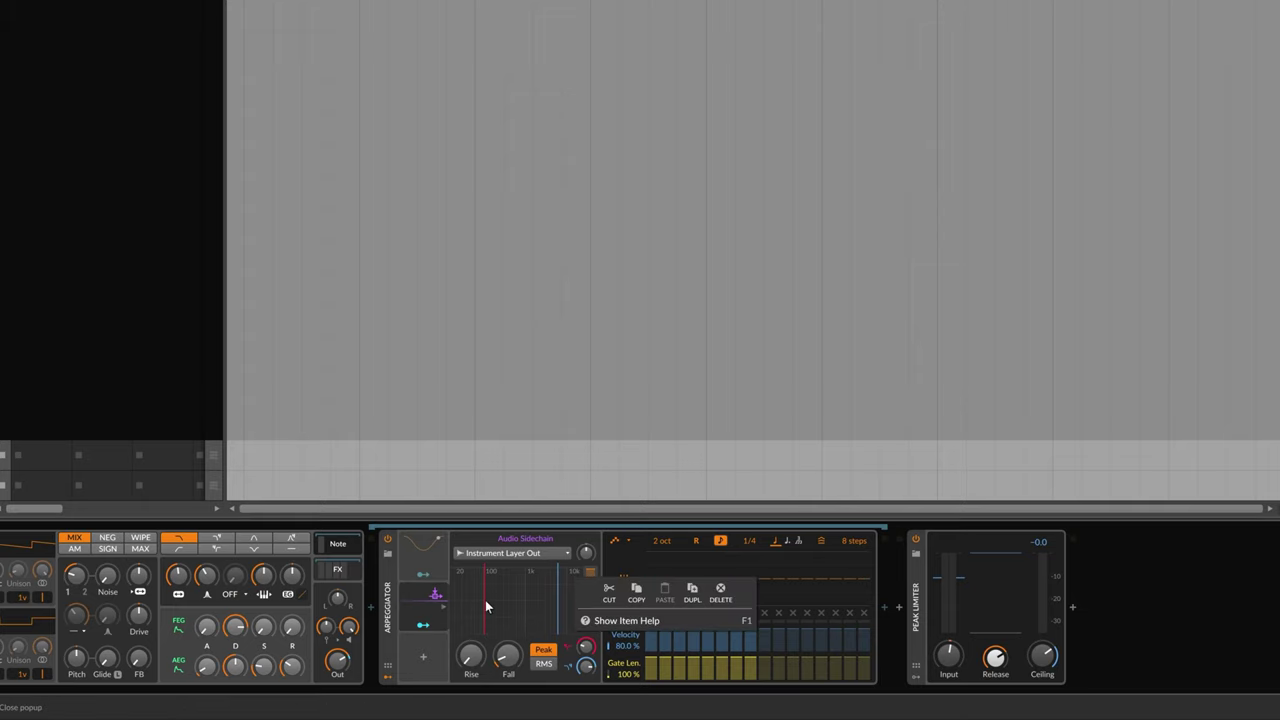
left_click(428, 630)
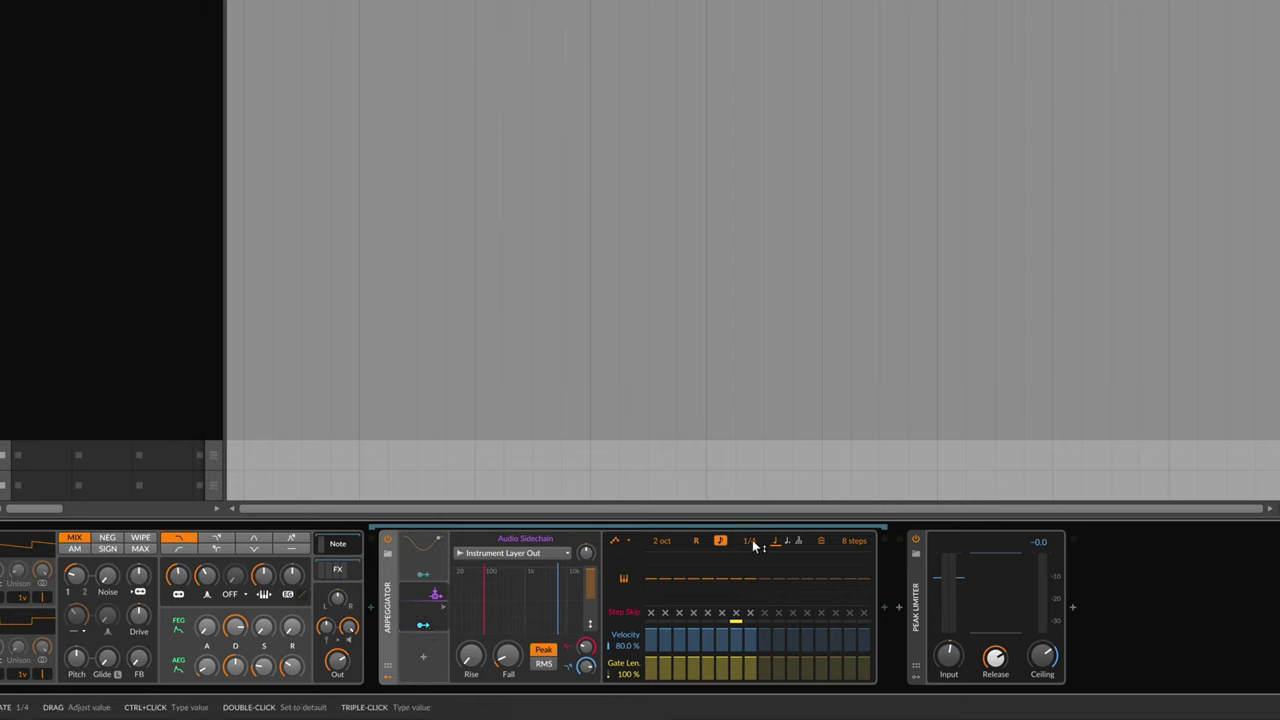
Route the Audio Sidechain to the Arpeggiator's Base Rate and lower its high cut to a few hundred hertz
left_click(430, 628)
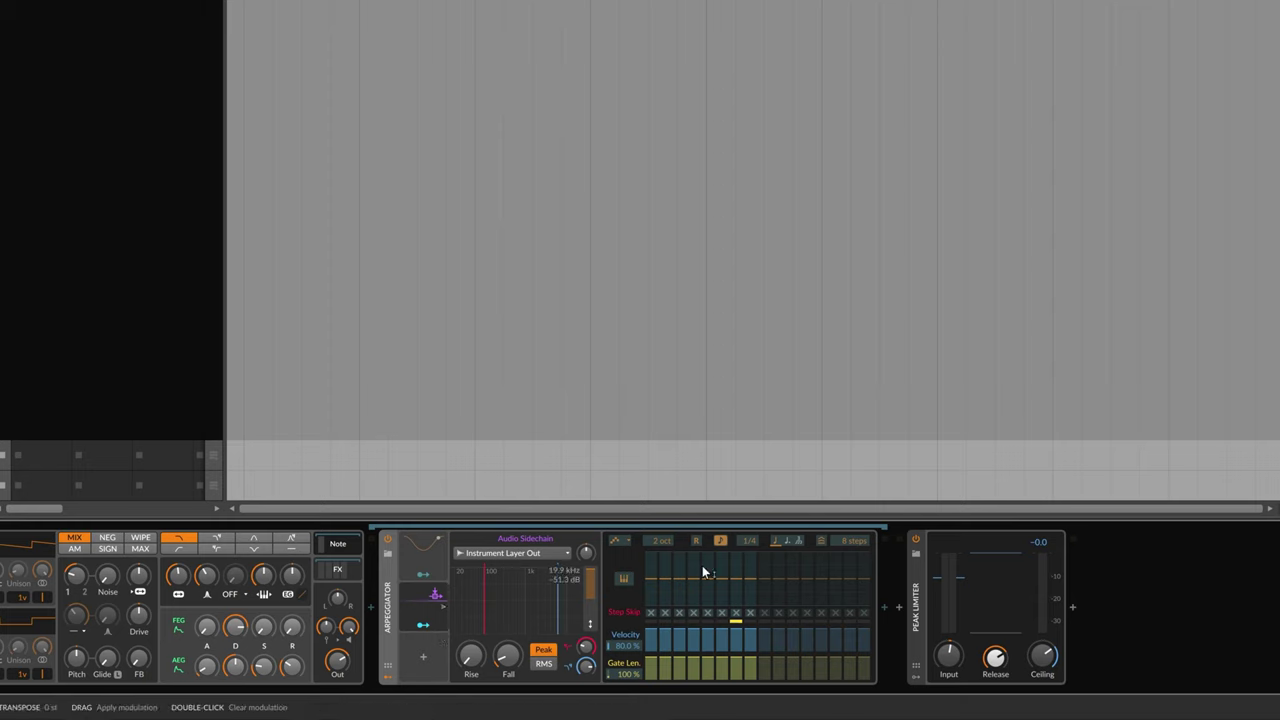
mouse_move(750, 540)
left_mouse_down()
mouse_move(750, 520)
mouse_move(753, 541)
left_mouse_up()
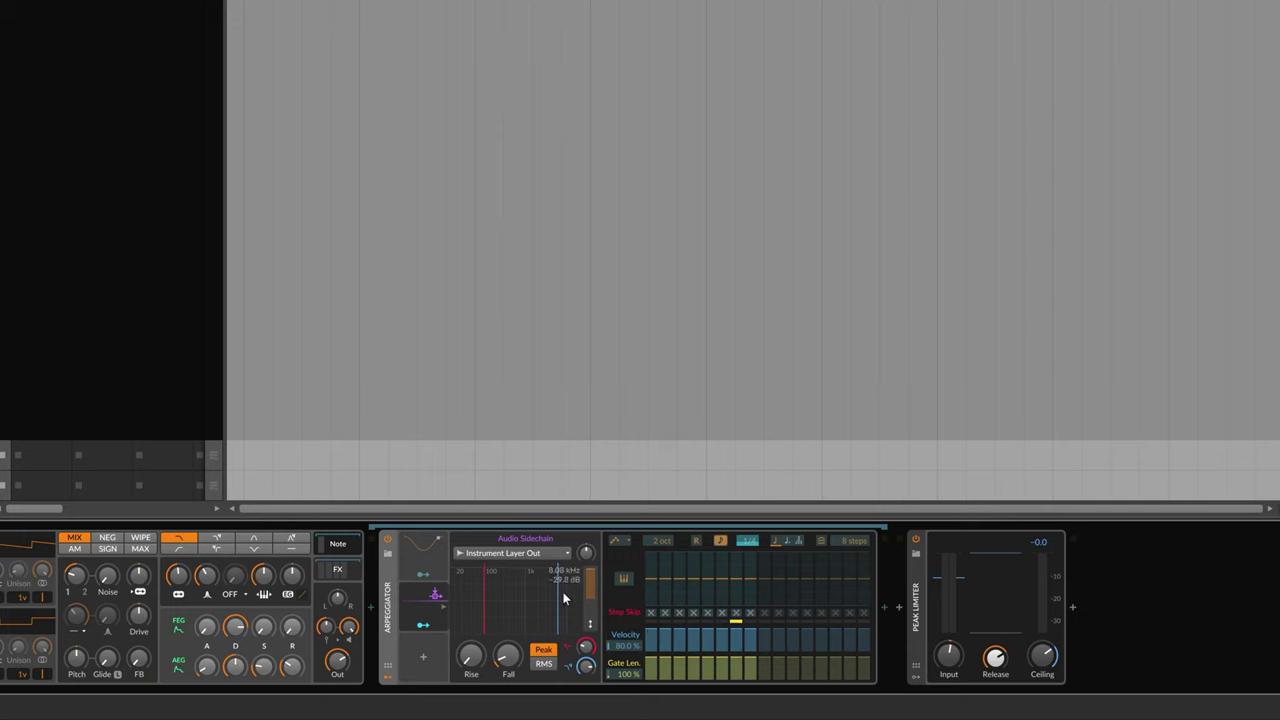
left_click_drag(557, 610, 509, 603)
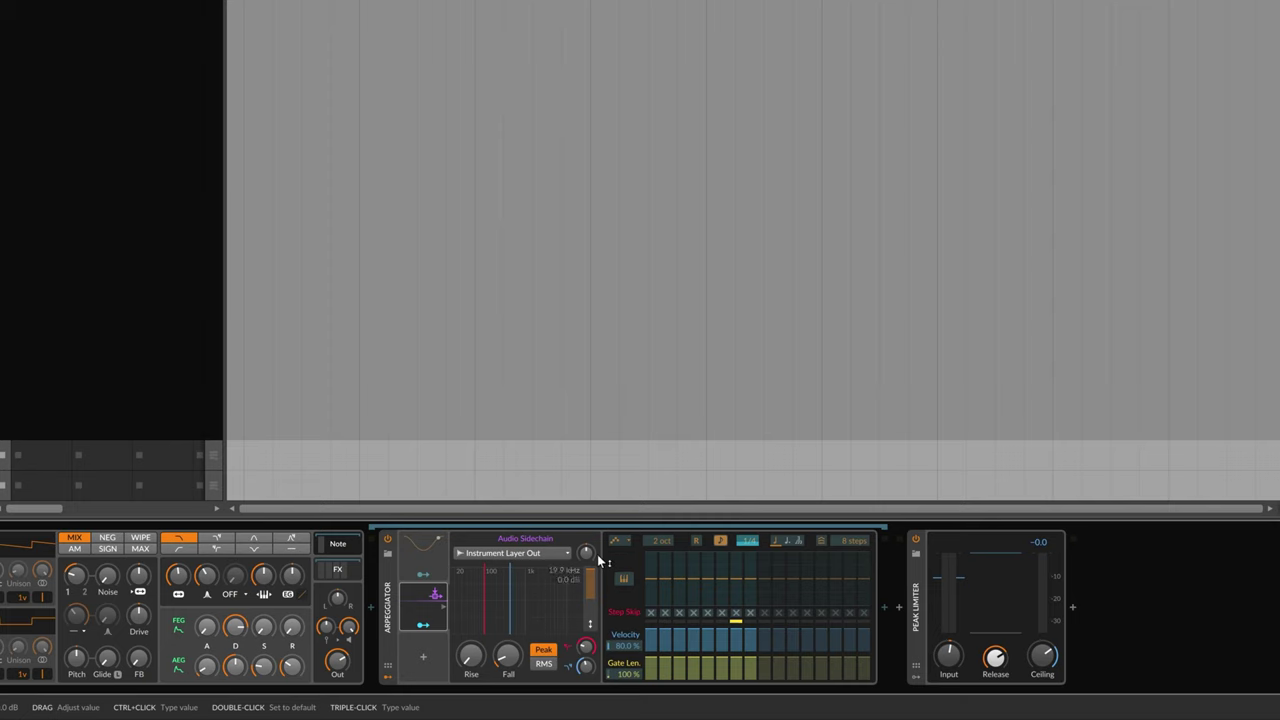
Raise the Audio Sidechain input gain to about +50 dB and play the project
left_click(586, 552)
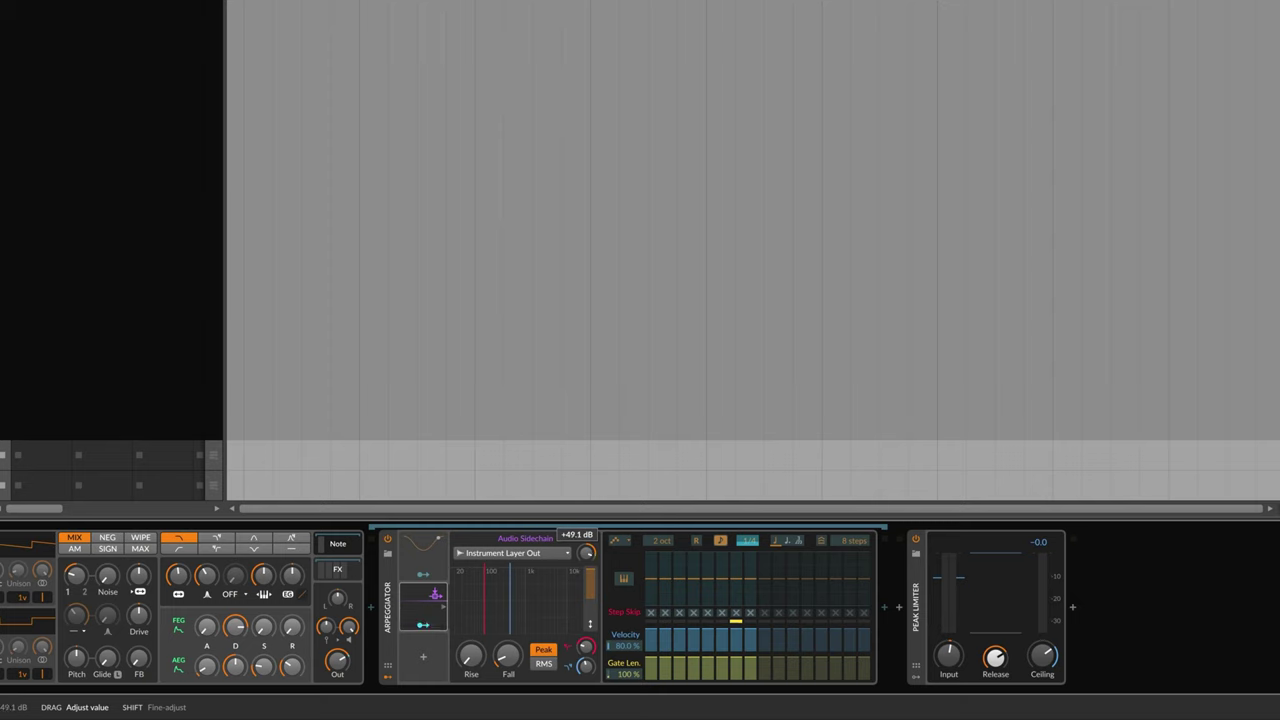
left_click_drag(586, 552, 604, 576)
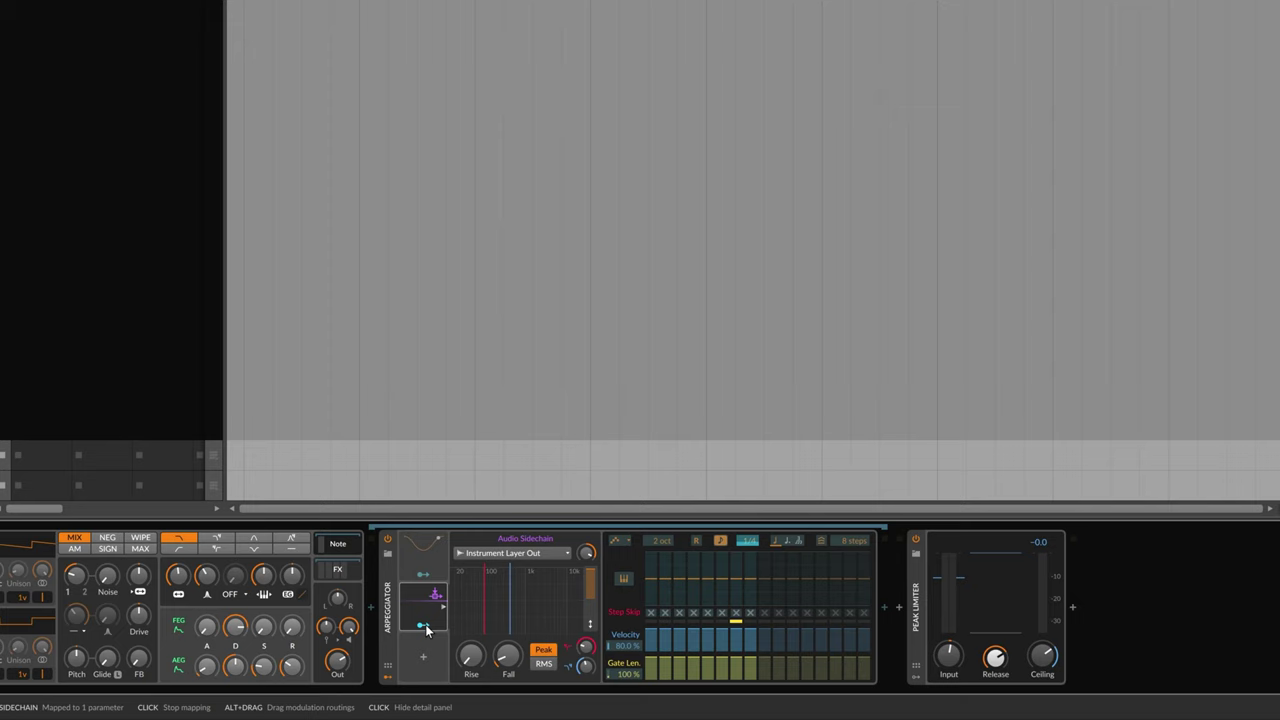
key("space")
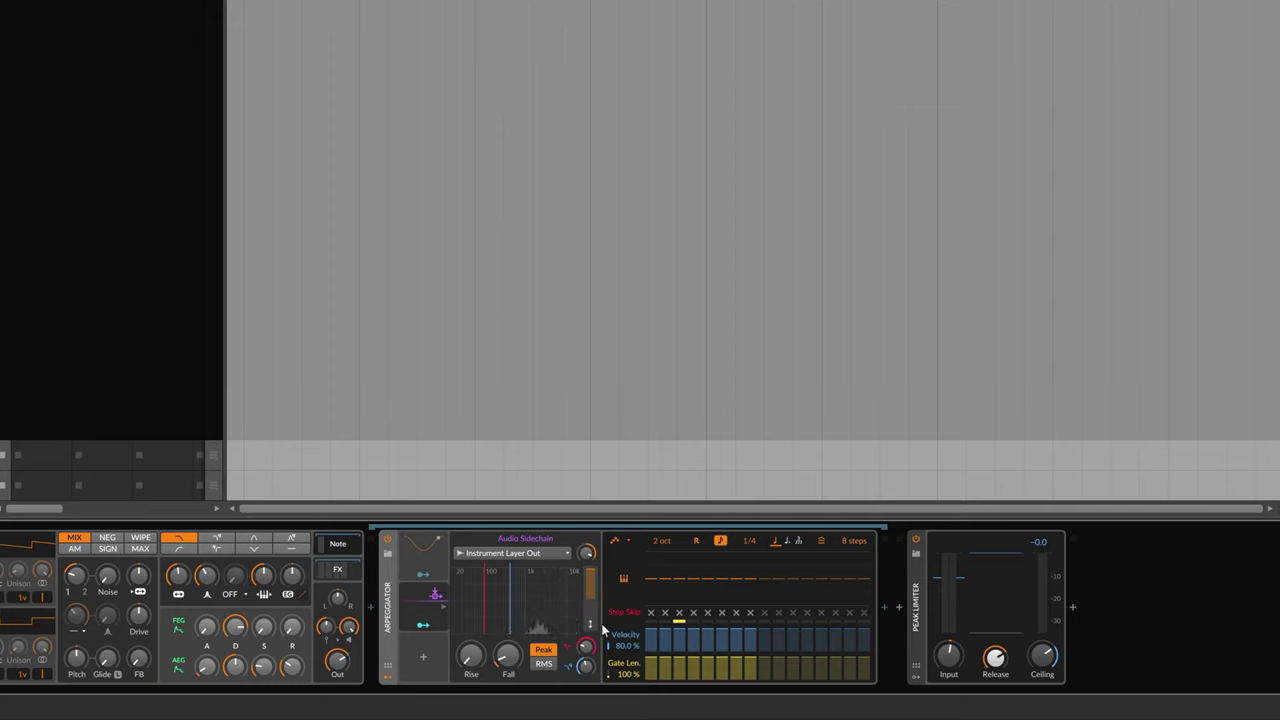
Activate the LFO modulator and assign it to the Arpeggiator's rate
left_click(419, 555)
right_click(415, 562)
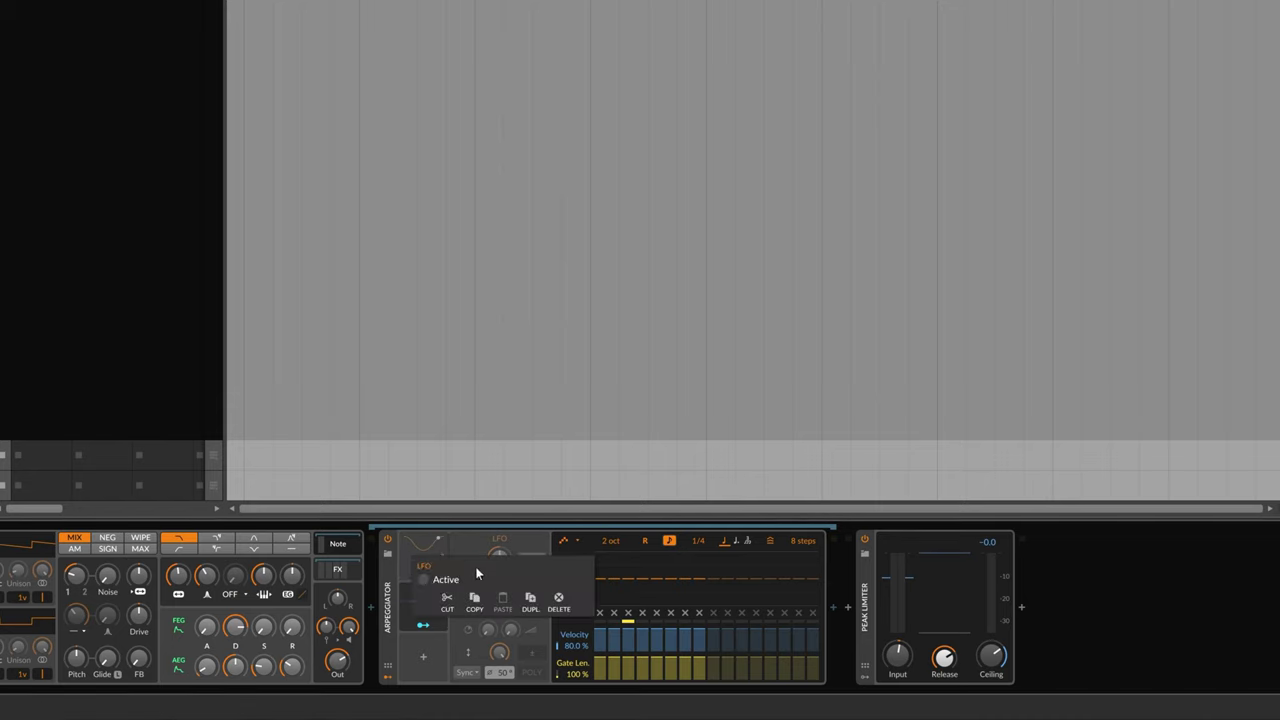
left_click(453, 580)
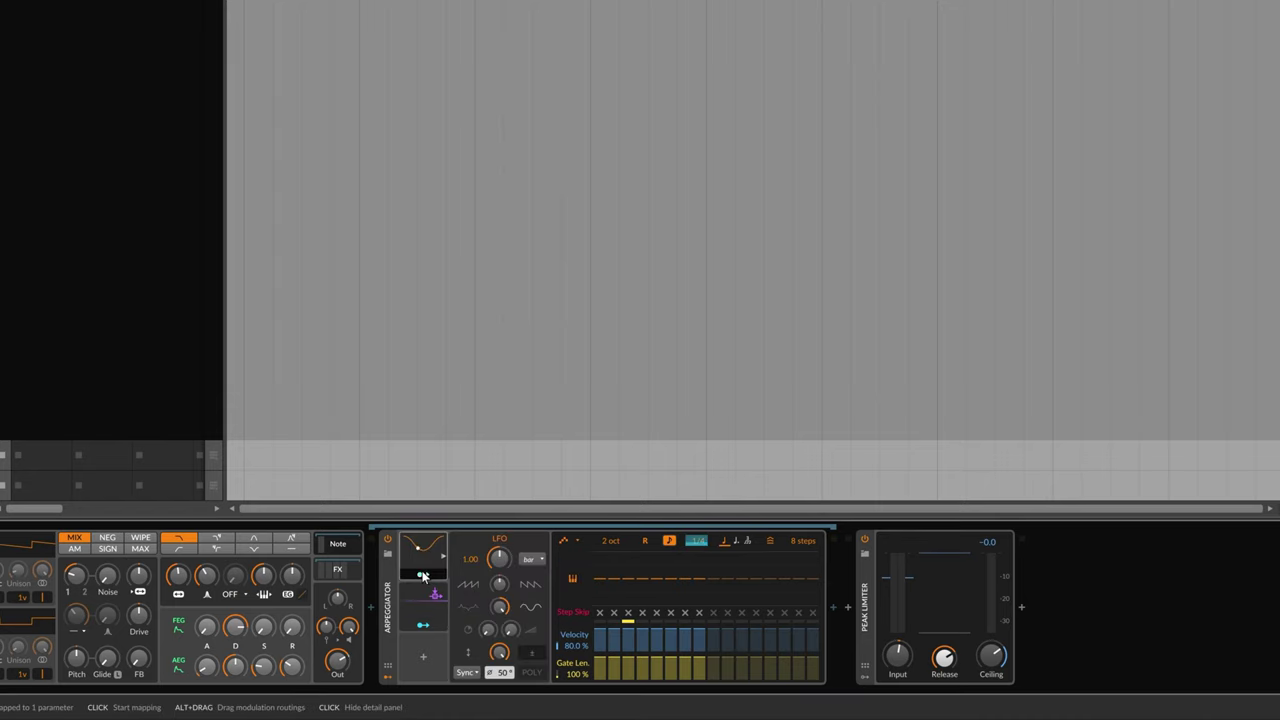
left_click(423, 577)
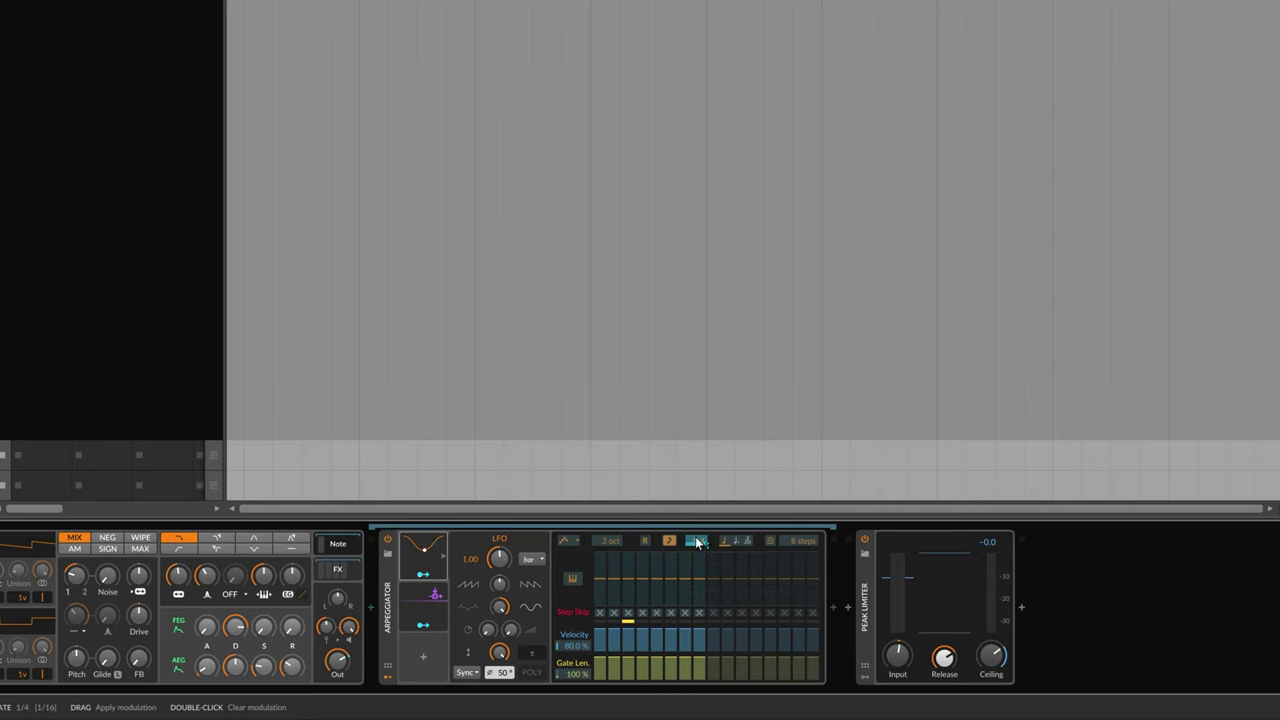
left_click(697, 541)
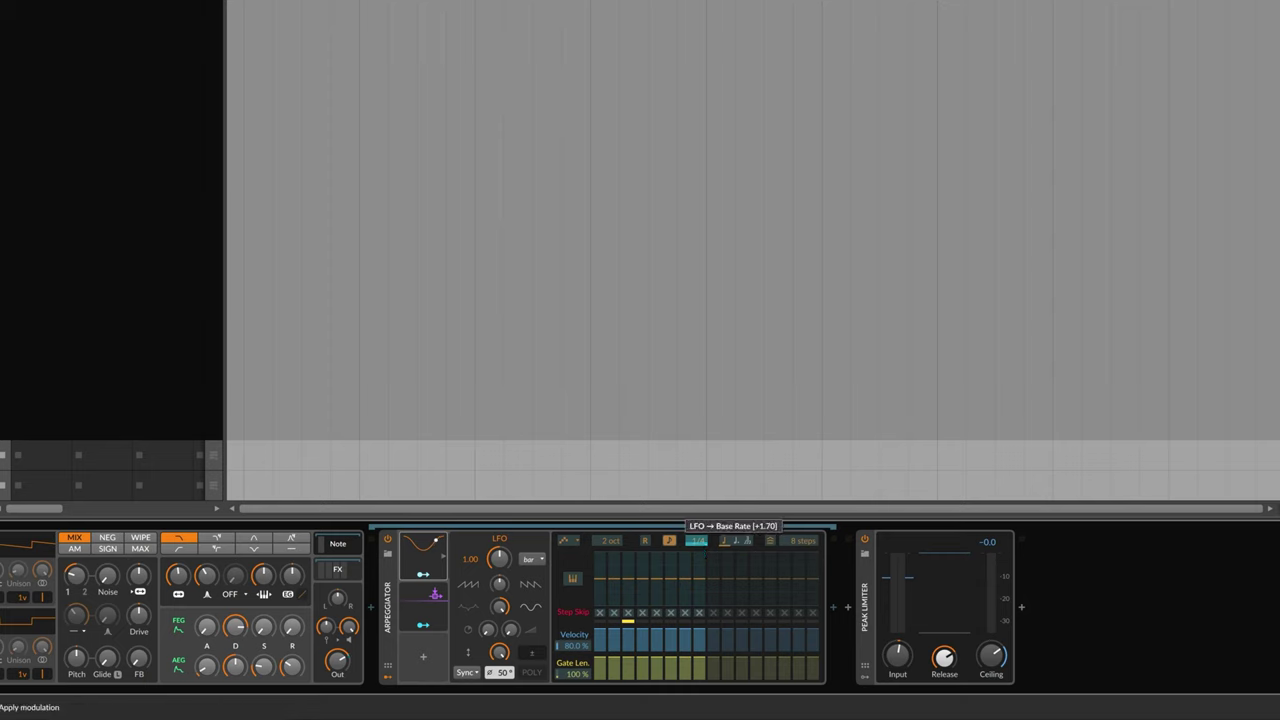
Confirm the sidechain's Base Rate modulation reads +2.70 and exit modulation mapping
left_click(432, 596)
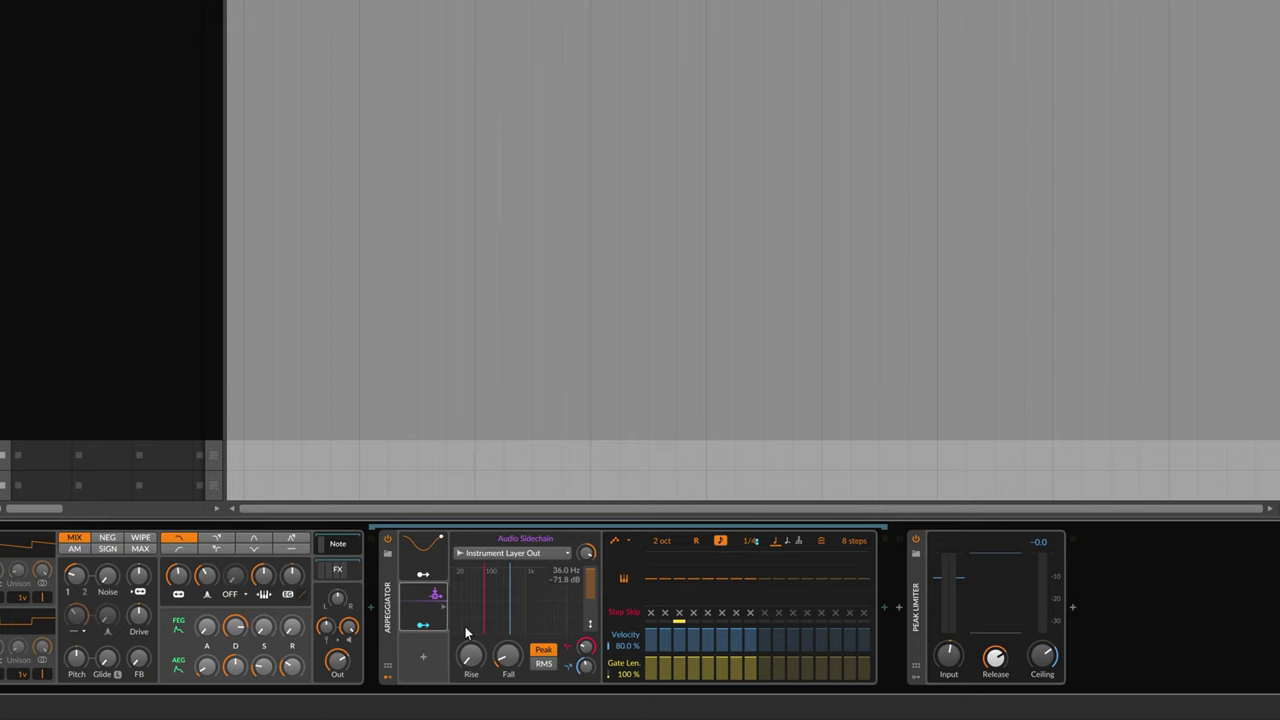
left_click(420, 630)
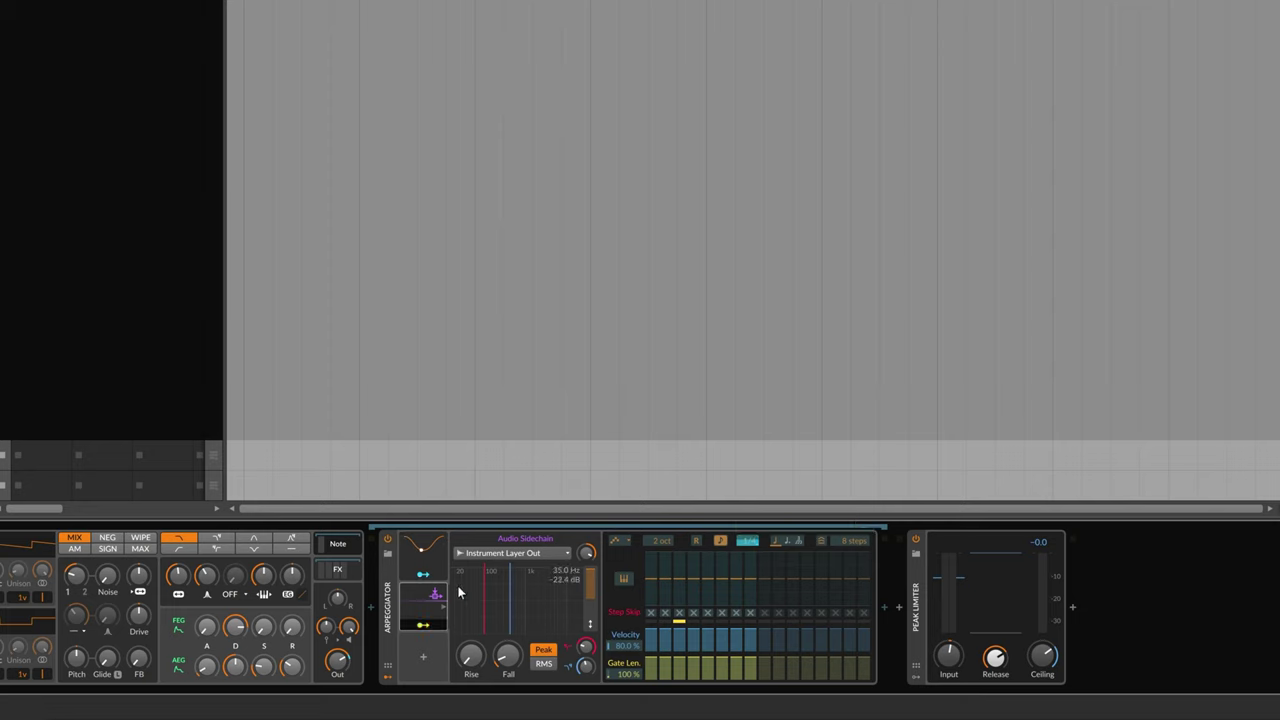
left_click(427, 627)
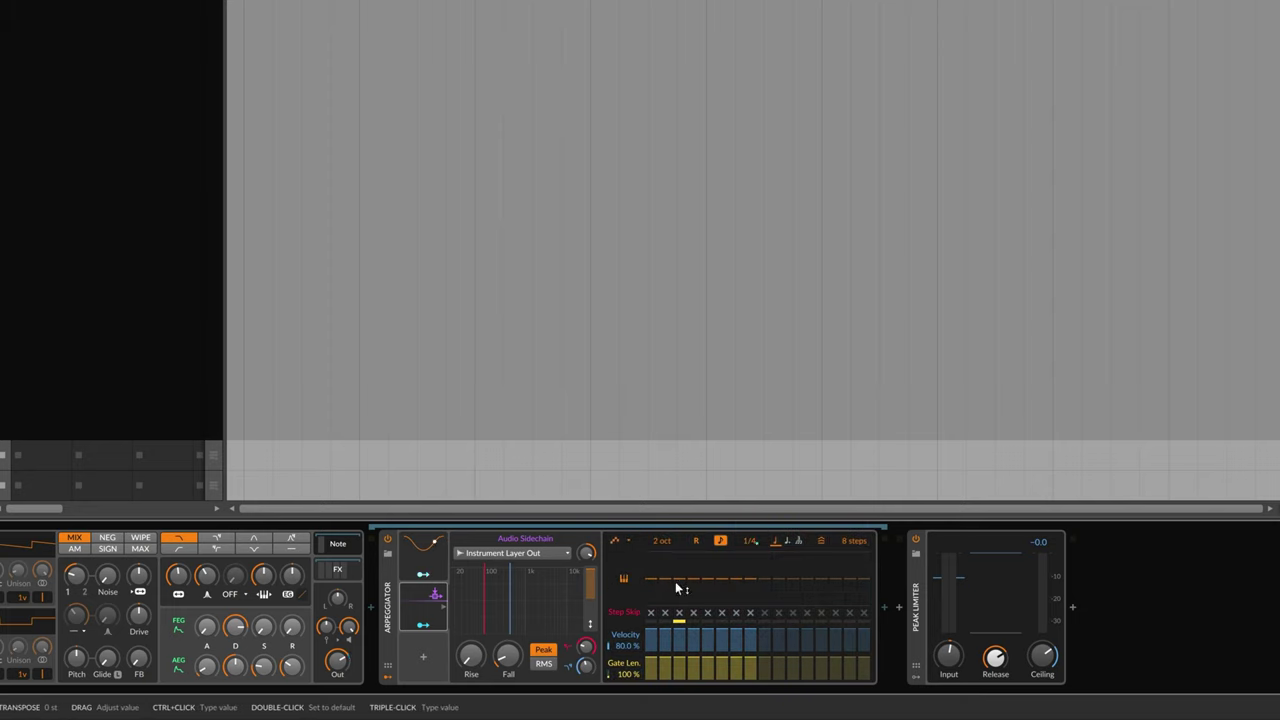
Play the arrangement with LFO and sidechain both driving the arpeggio, then show the LFO panel
key("space")
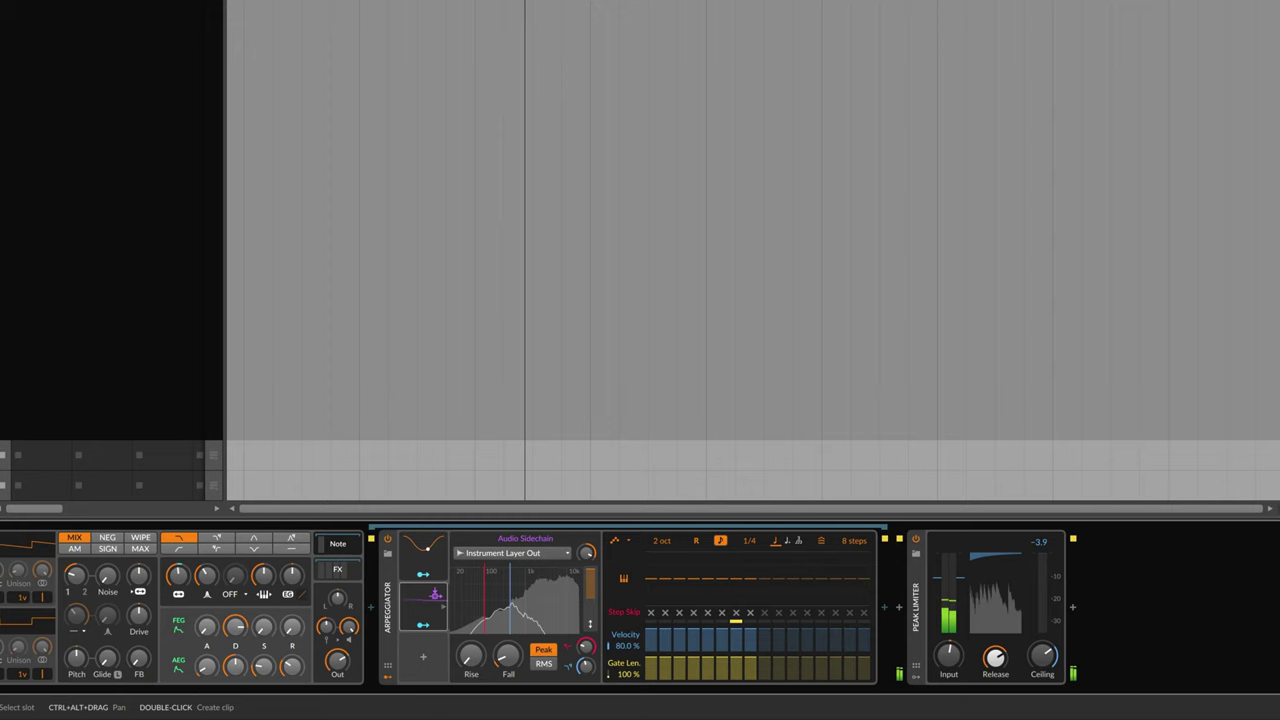
left_click(422, 552)
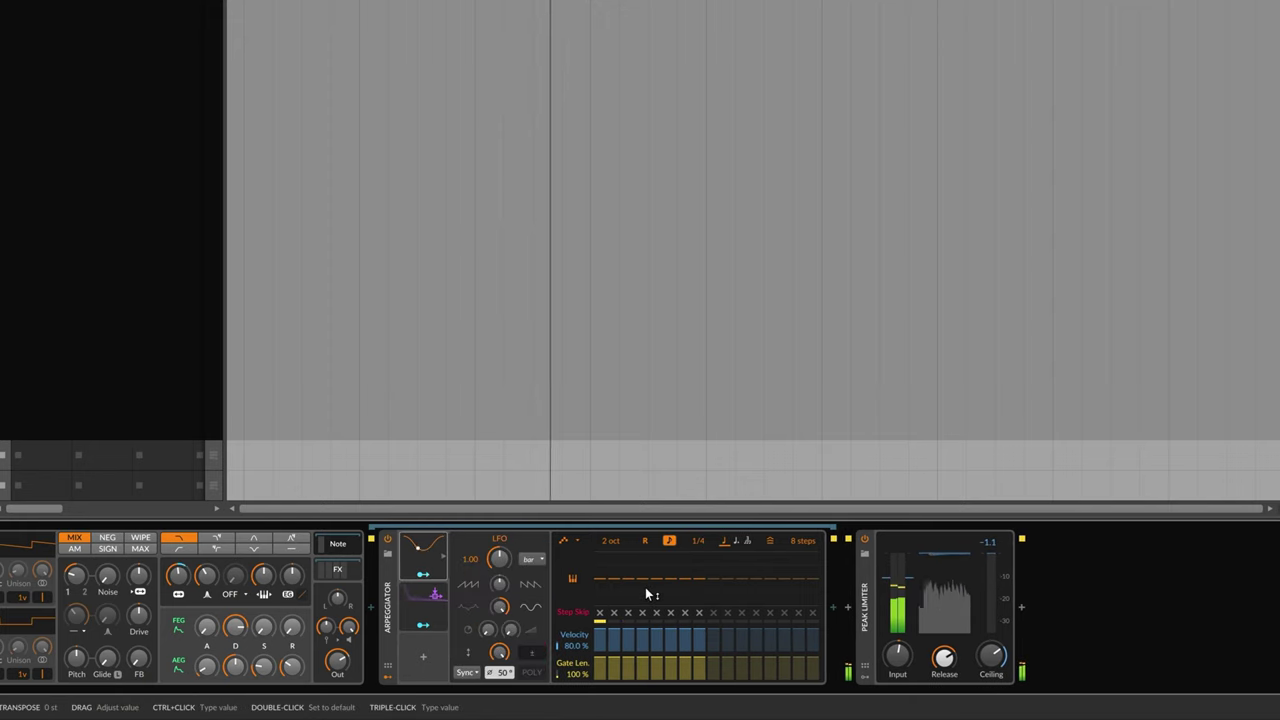